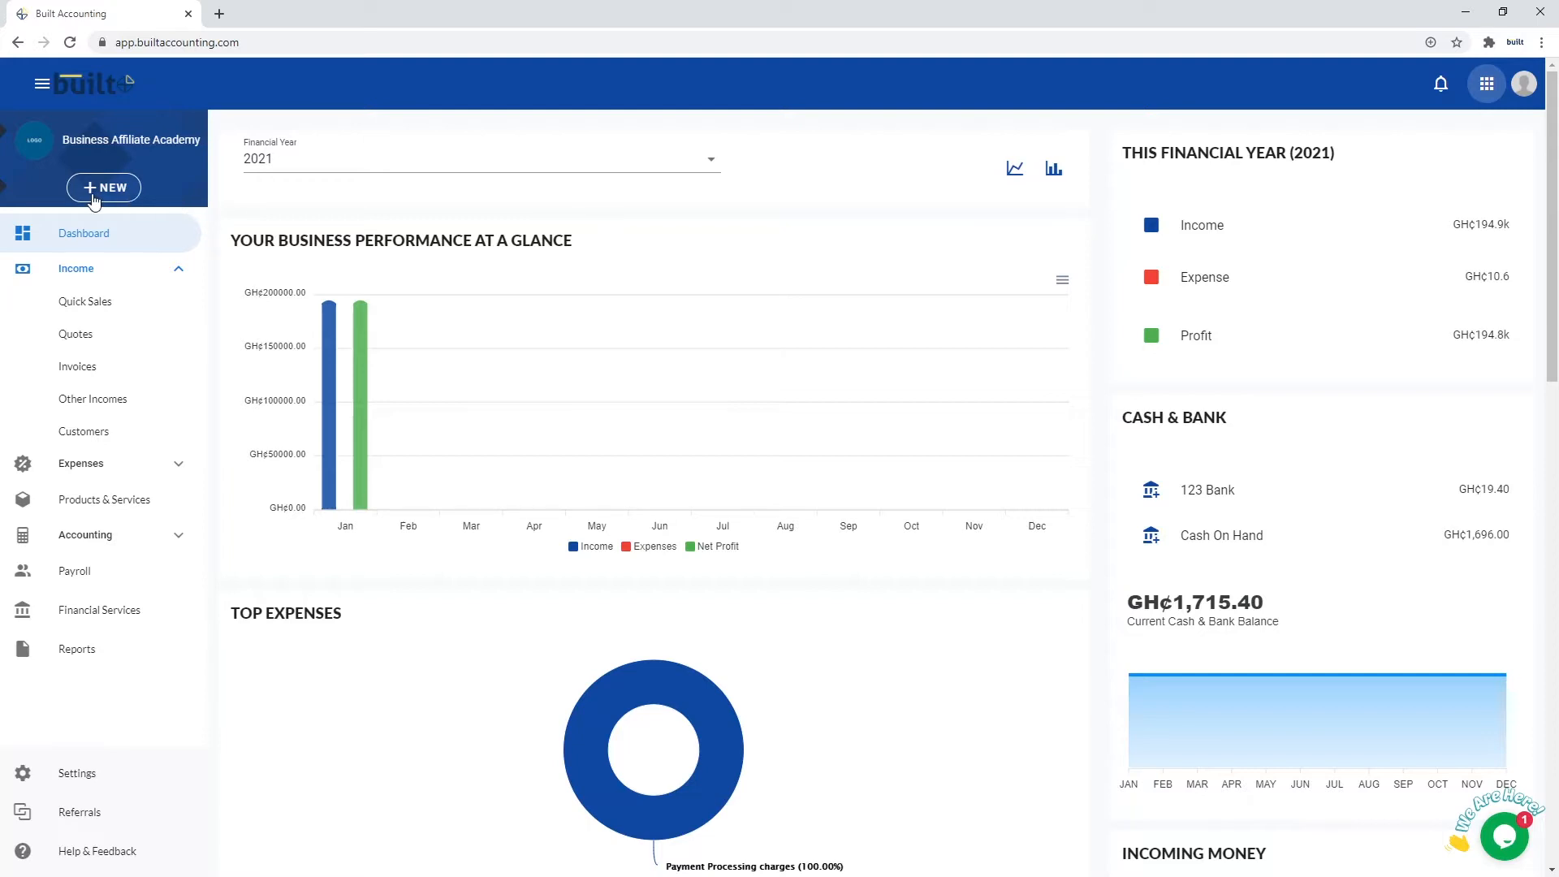
Start a blank invoice from the Invoices list, with On Receipt terms and 2021-01-19 dates
click(95, 198)
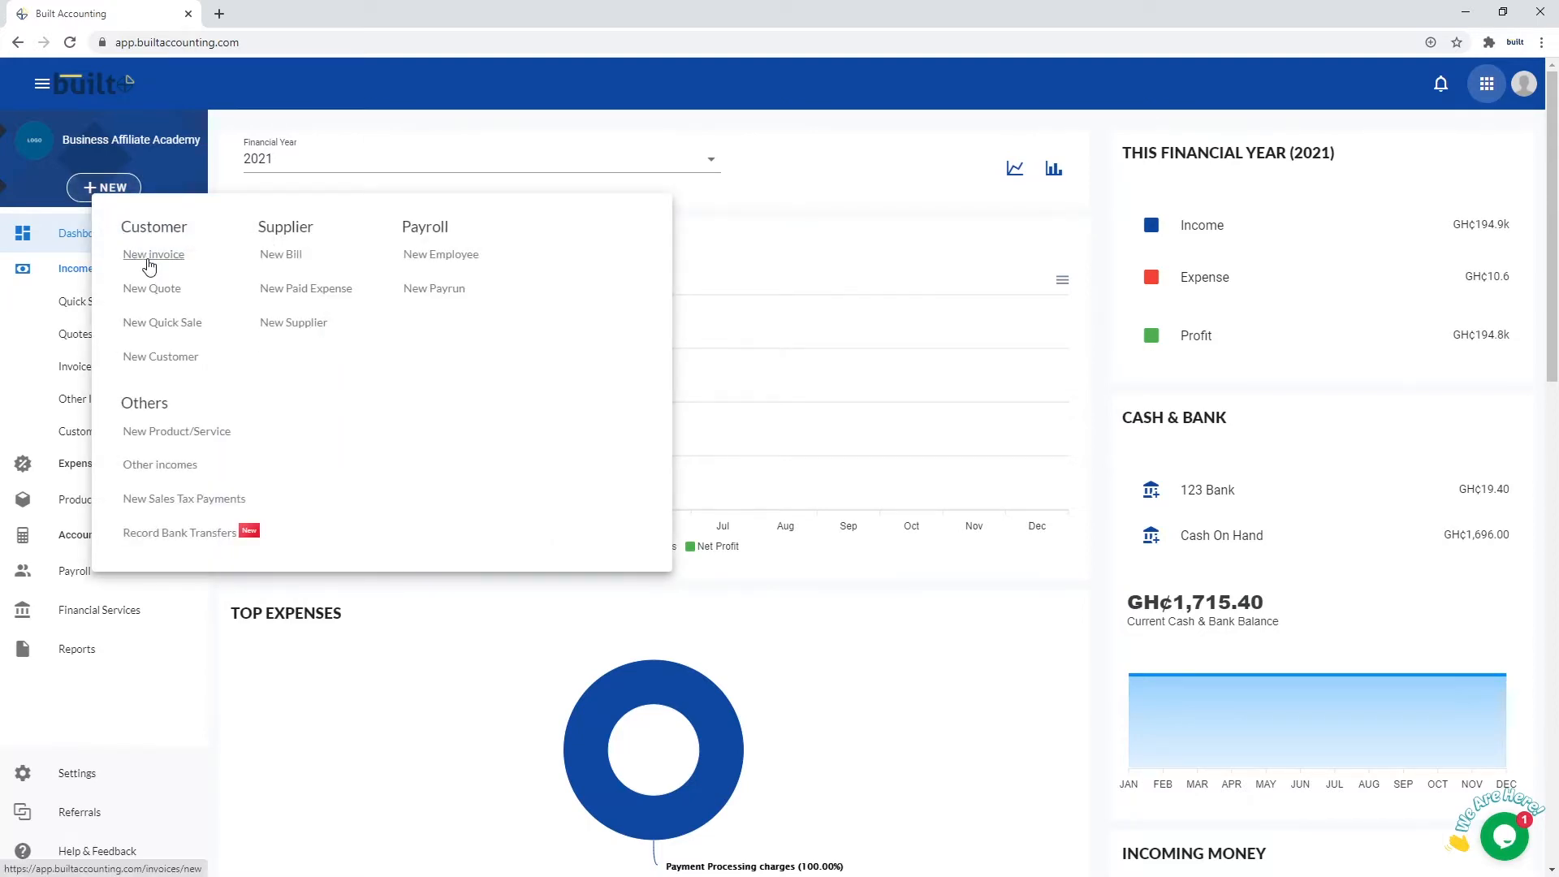
click(148, 259)
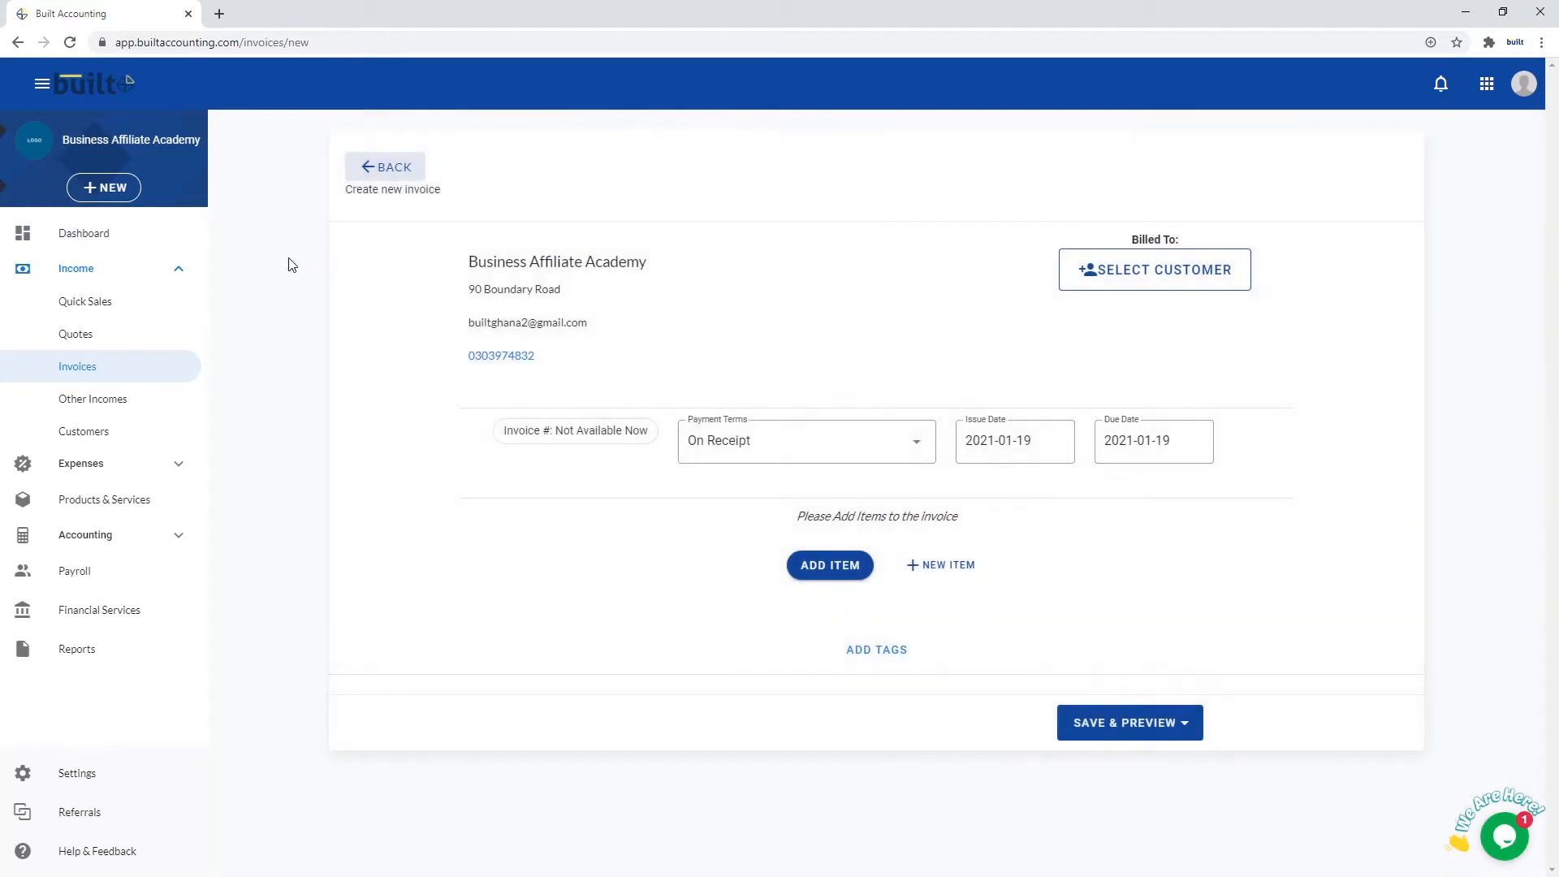
click(363, 165)
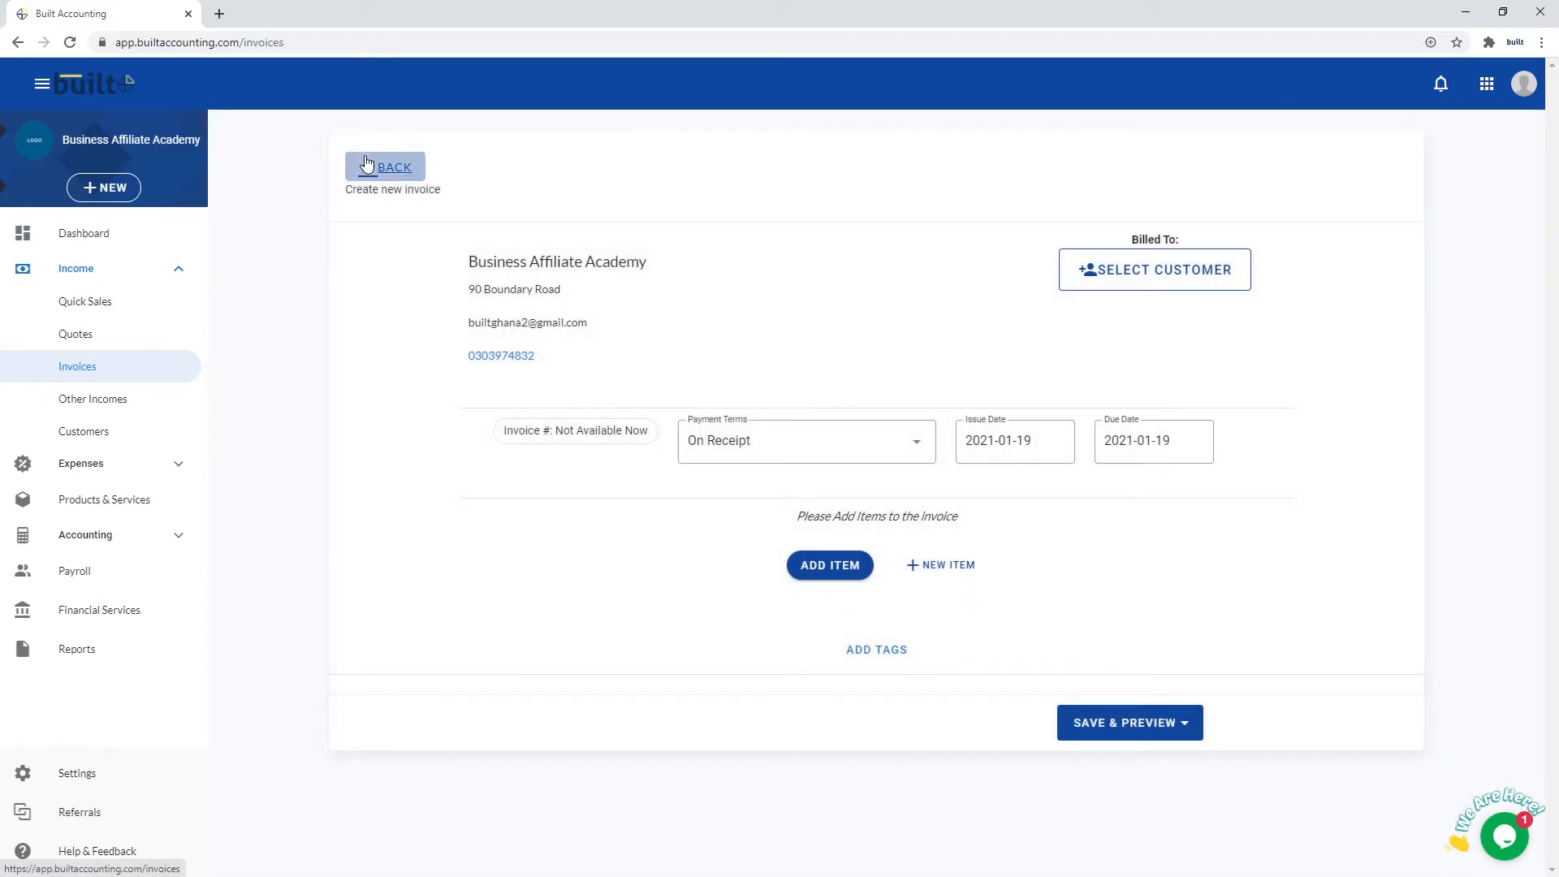
click(158, 272)
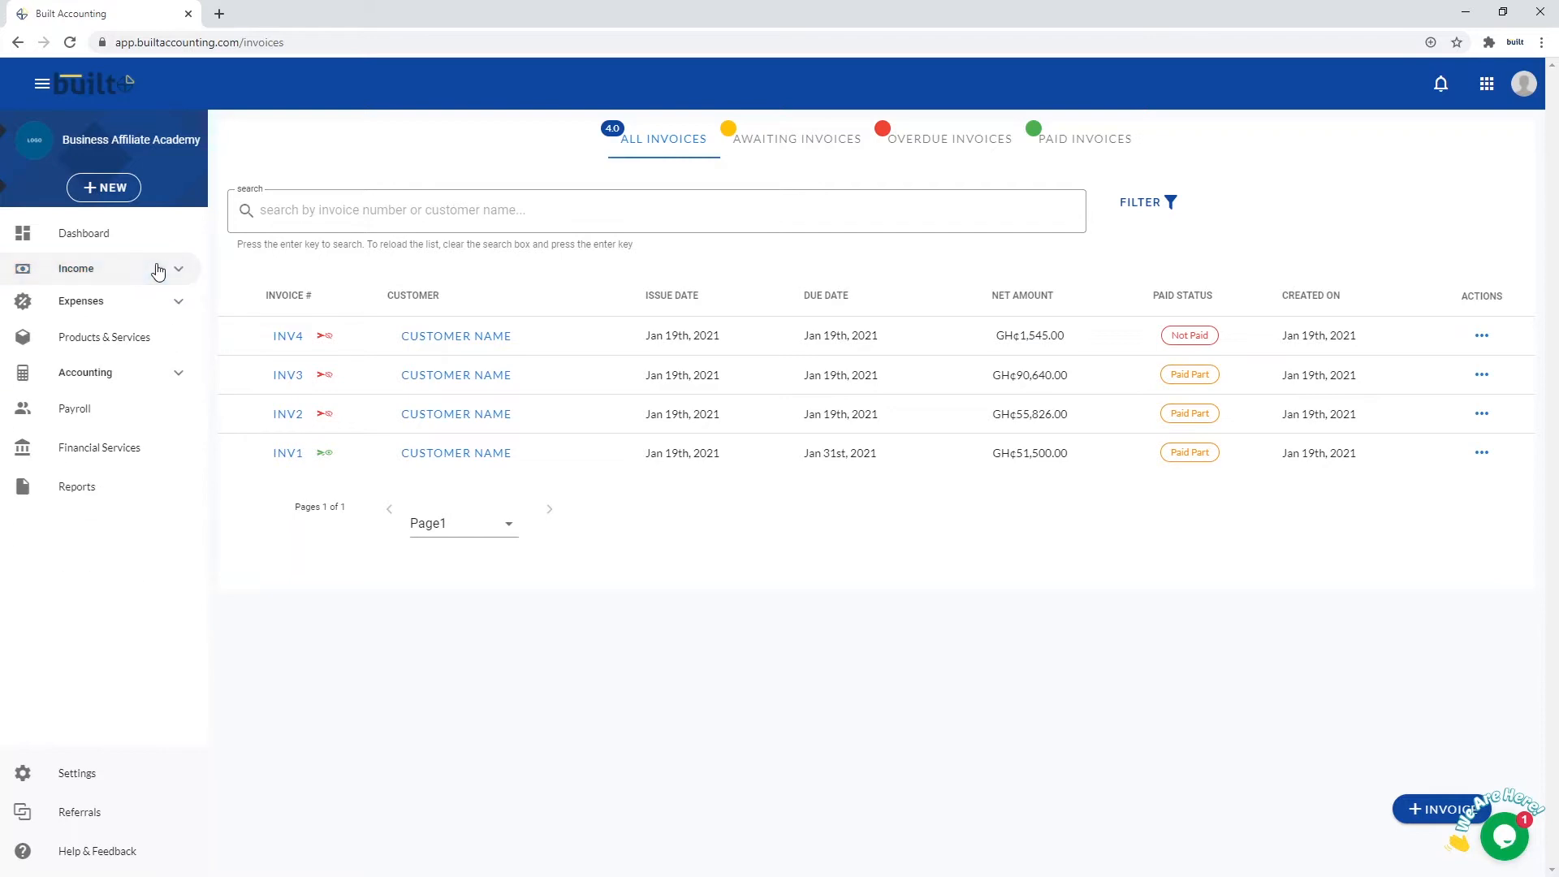
click(157, 272)
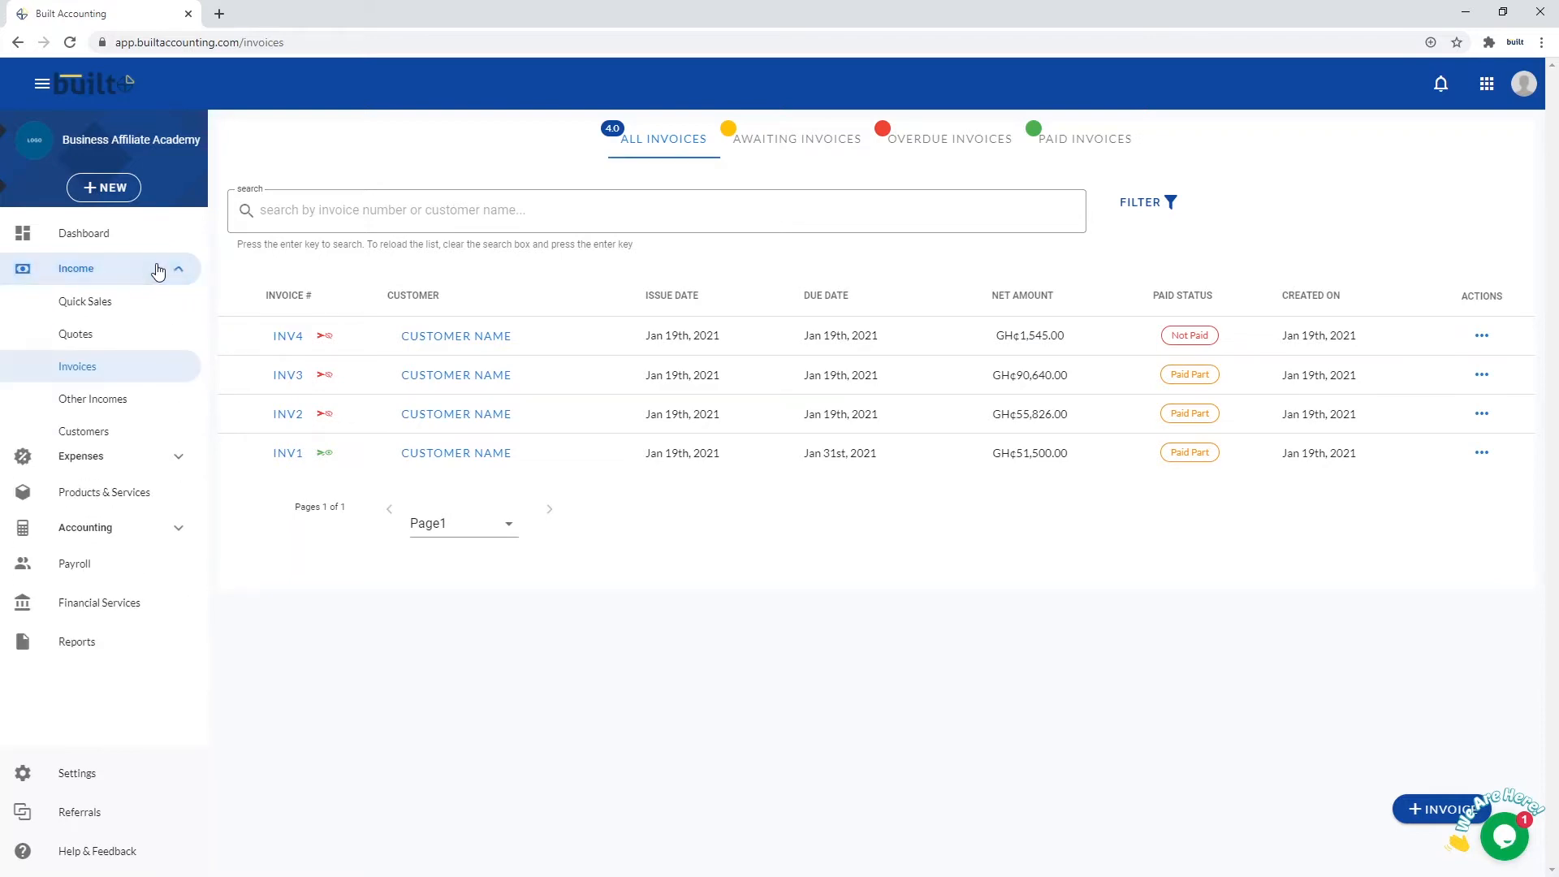
click(84, 368)
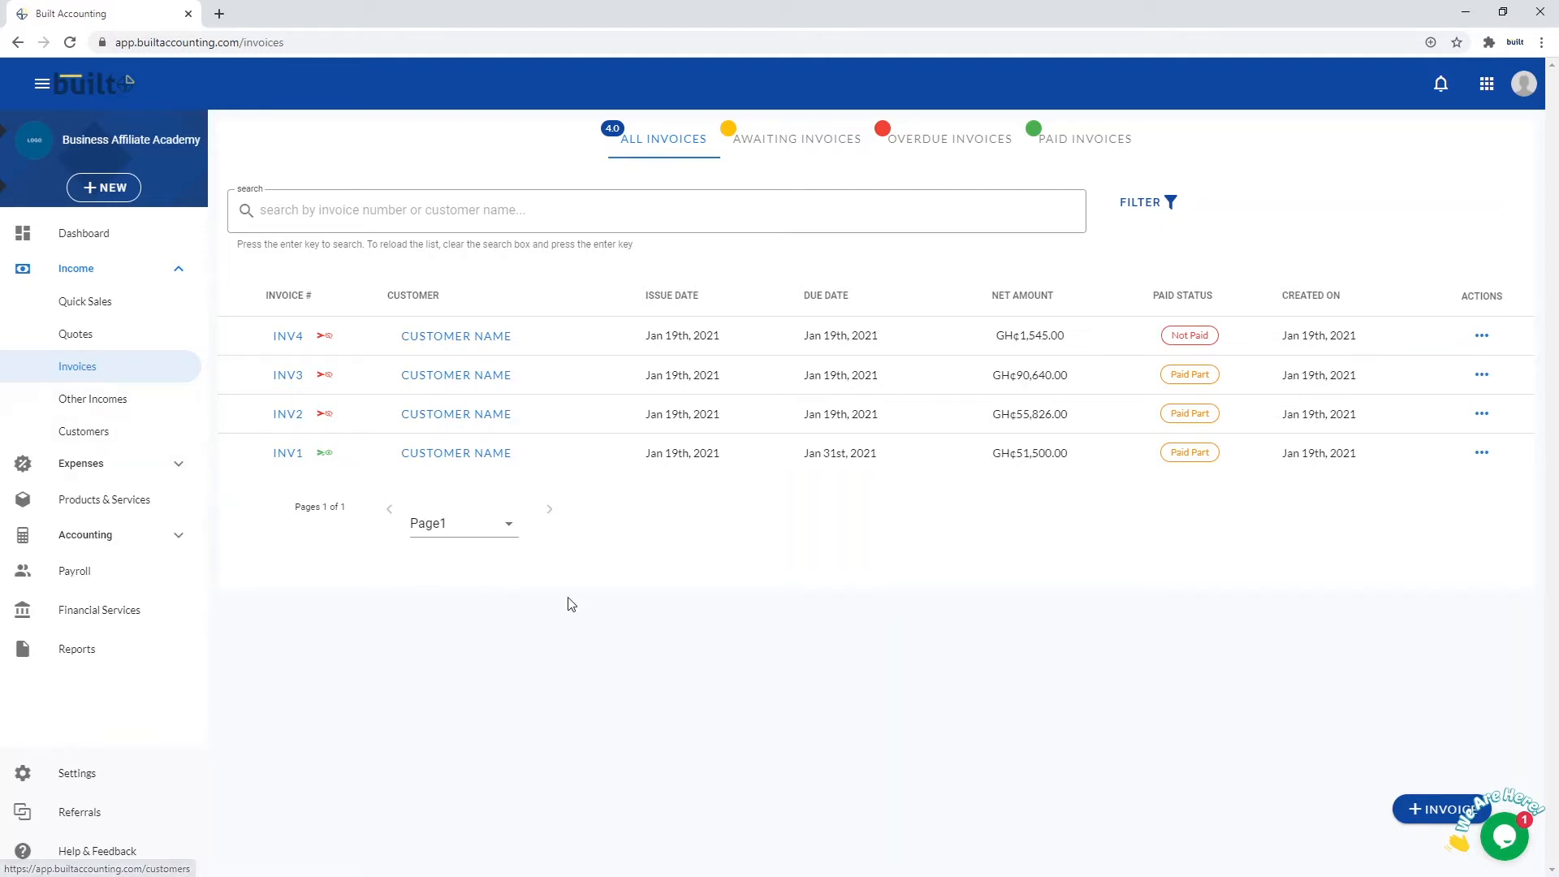
click(1429, 808)
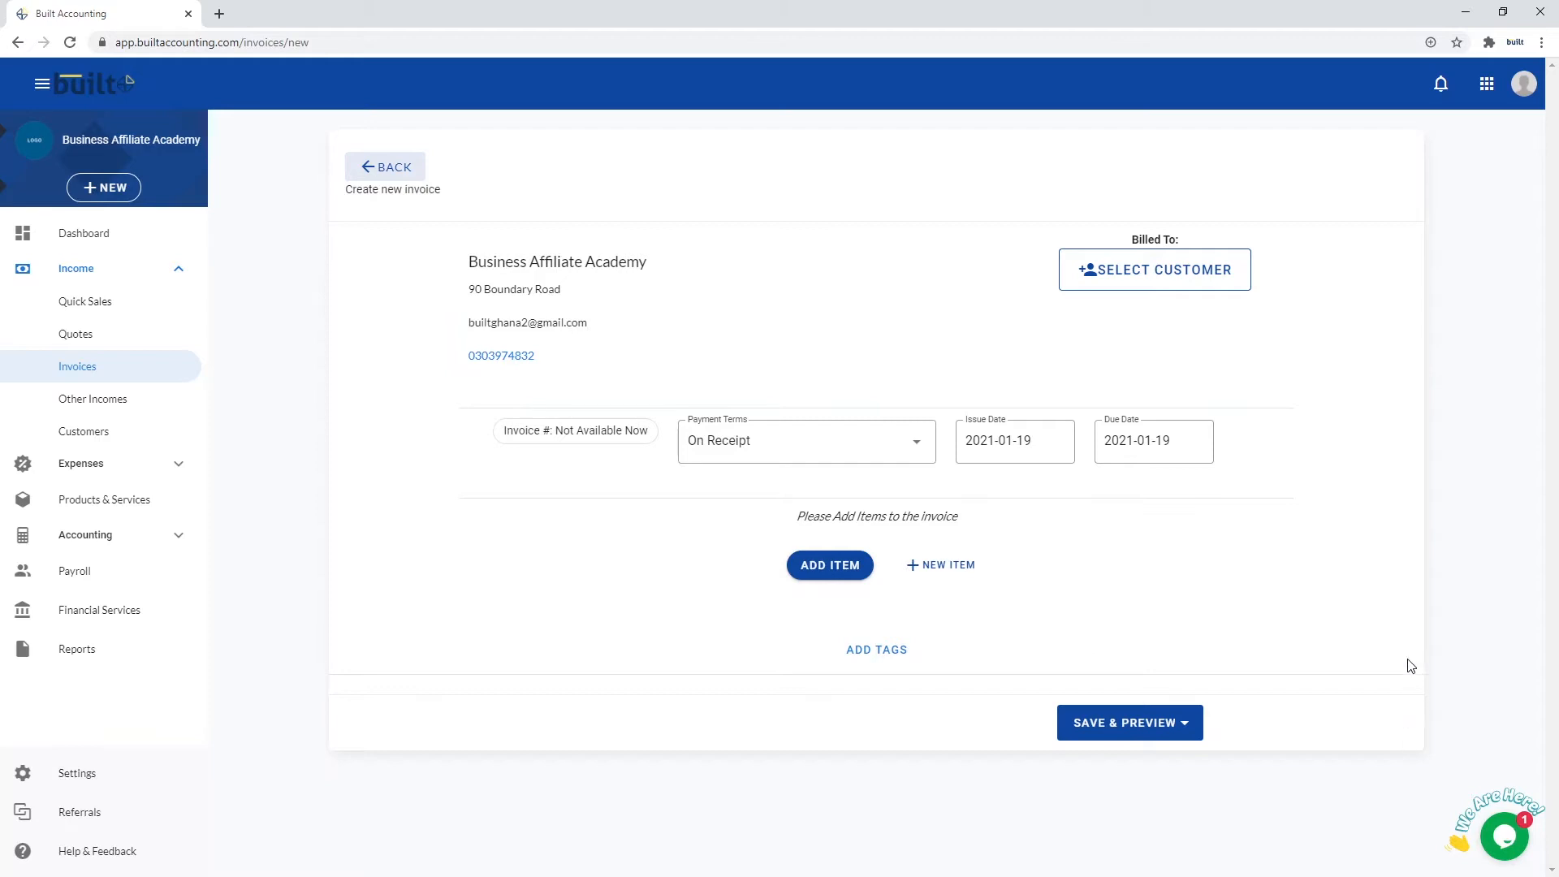
Bill the invoice to the sample customer with One Week (7 Days) payment terms
click(1133, 268)
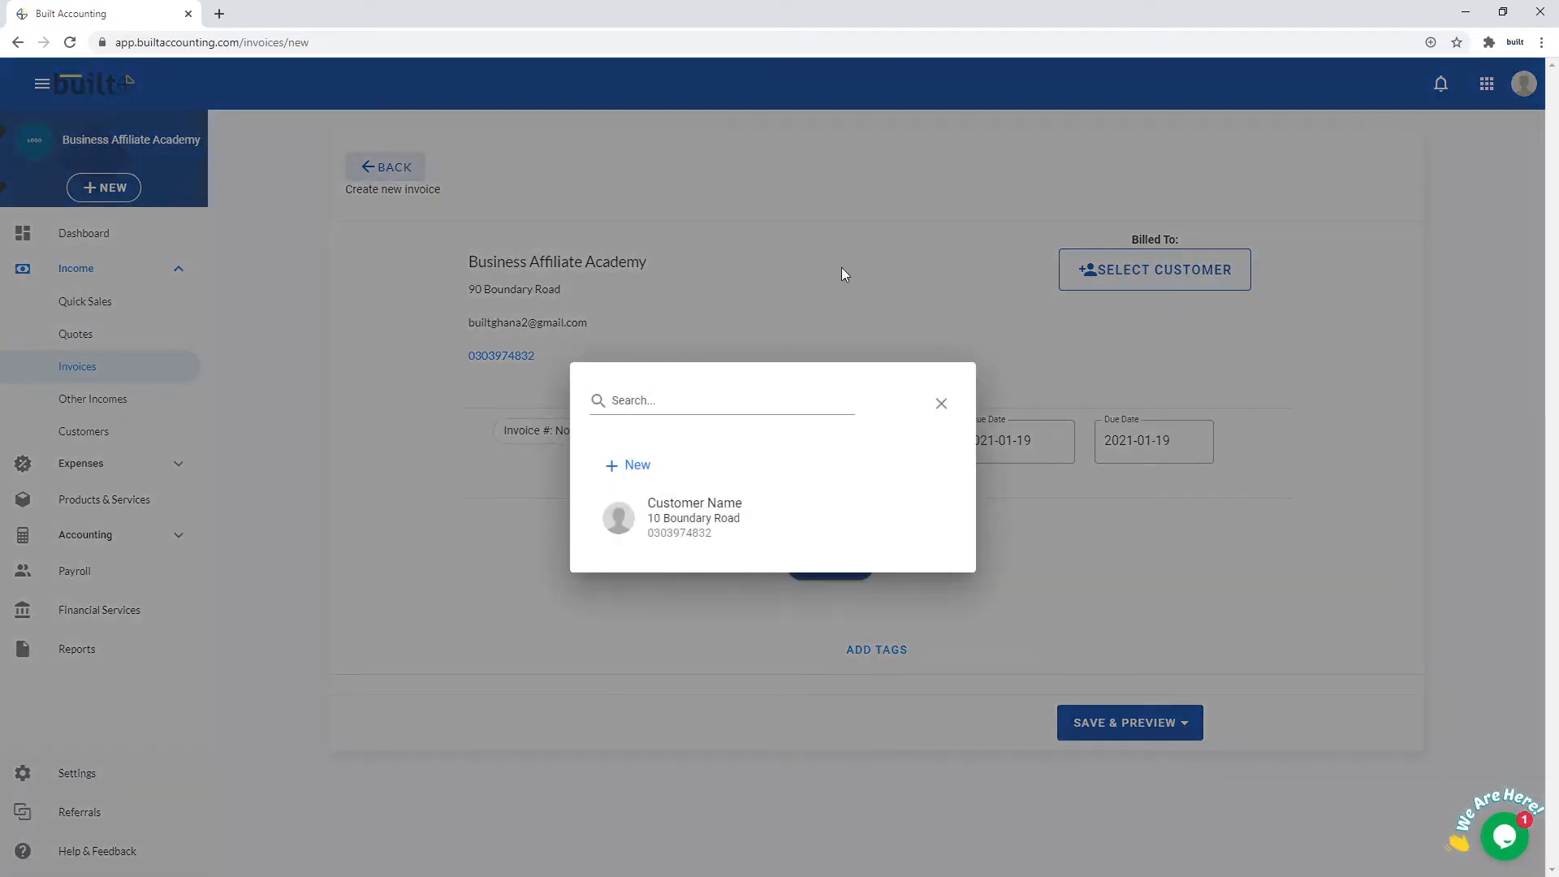
click(693, 527)
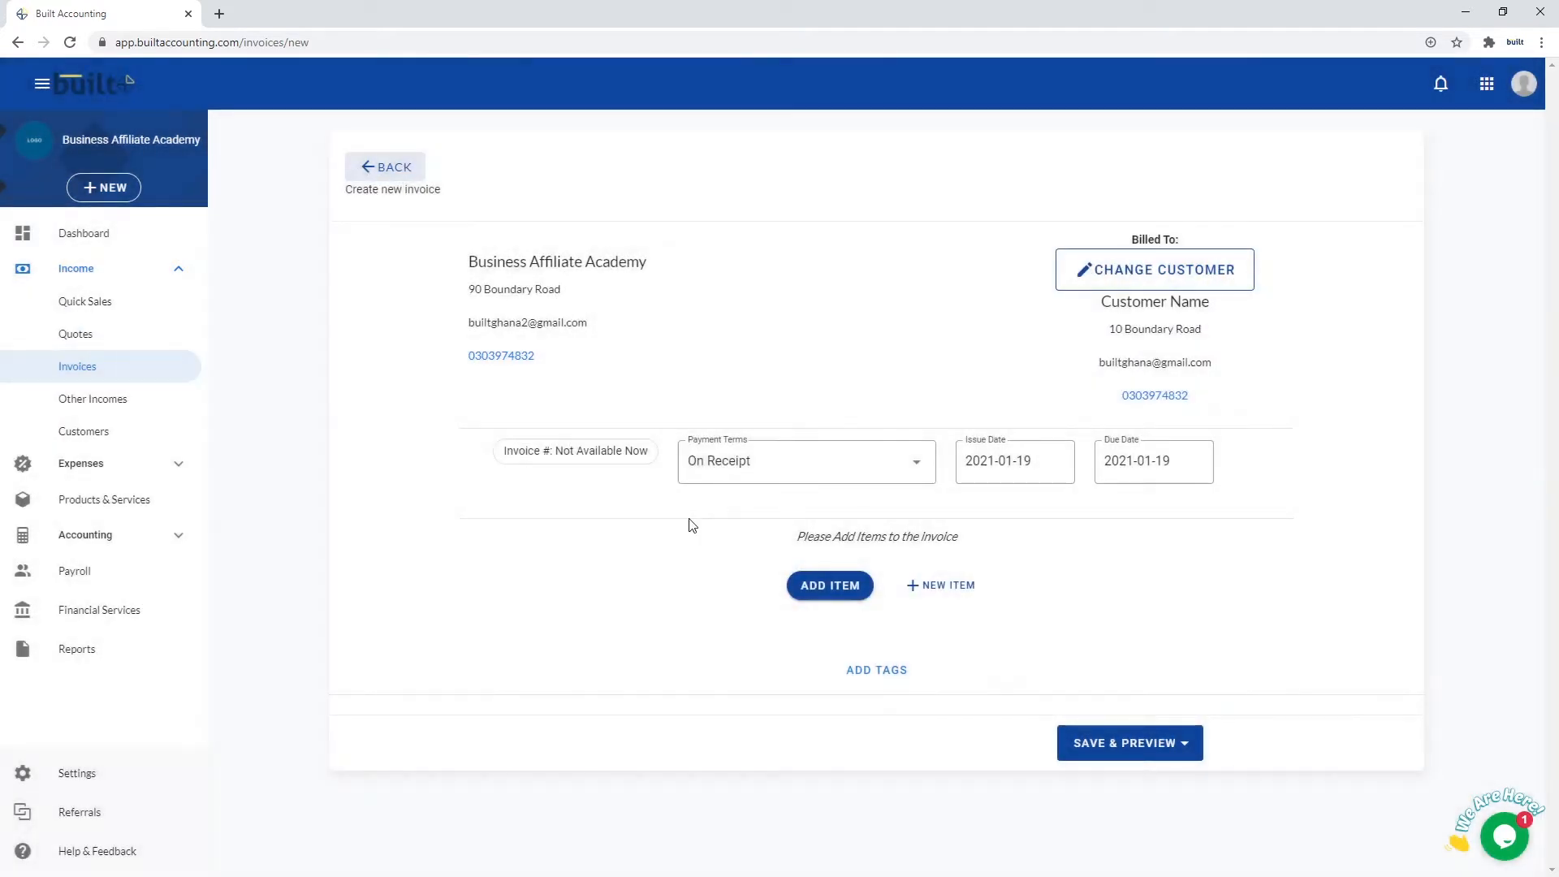
click(897, 469)
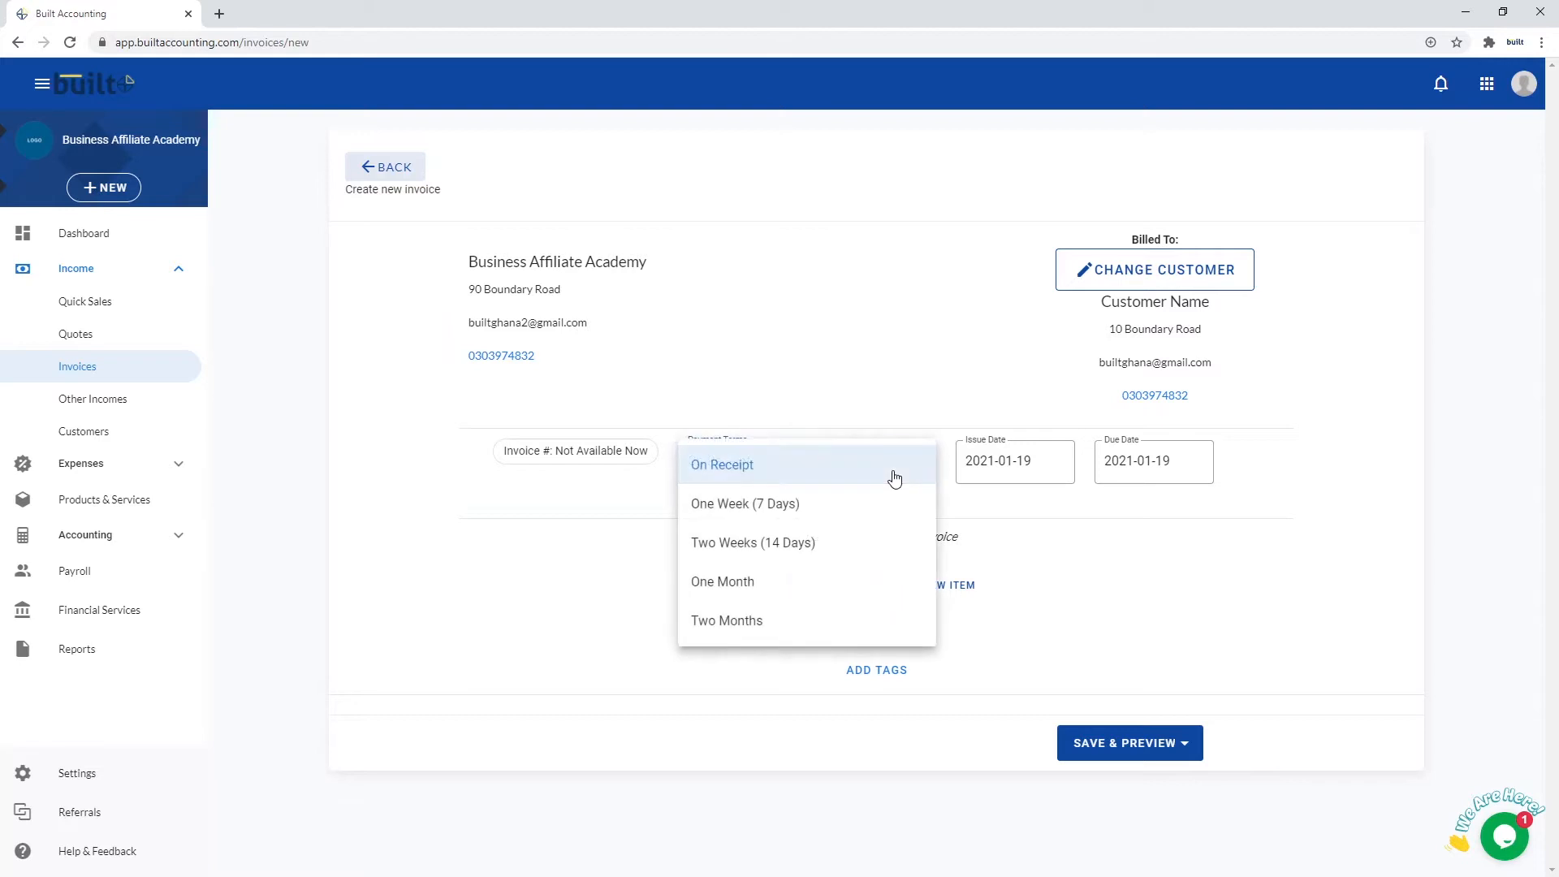
click(793, 504)
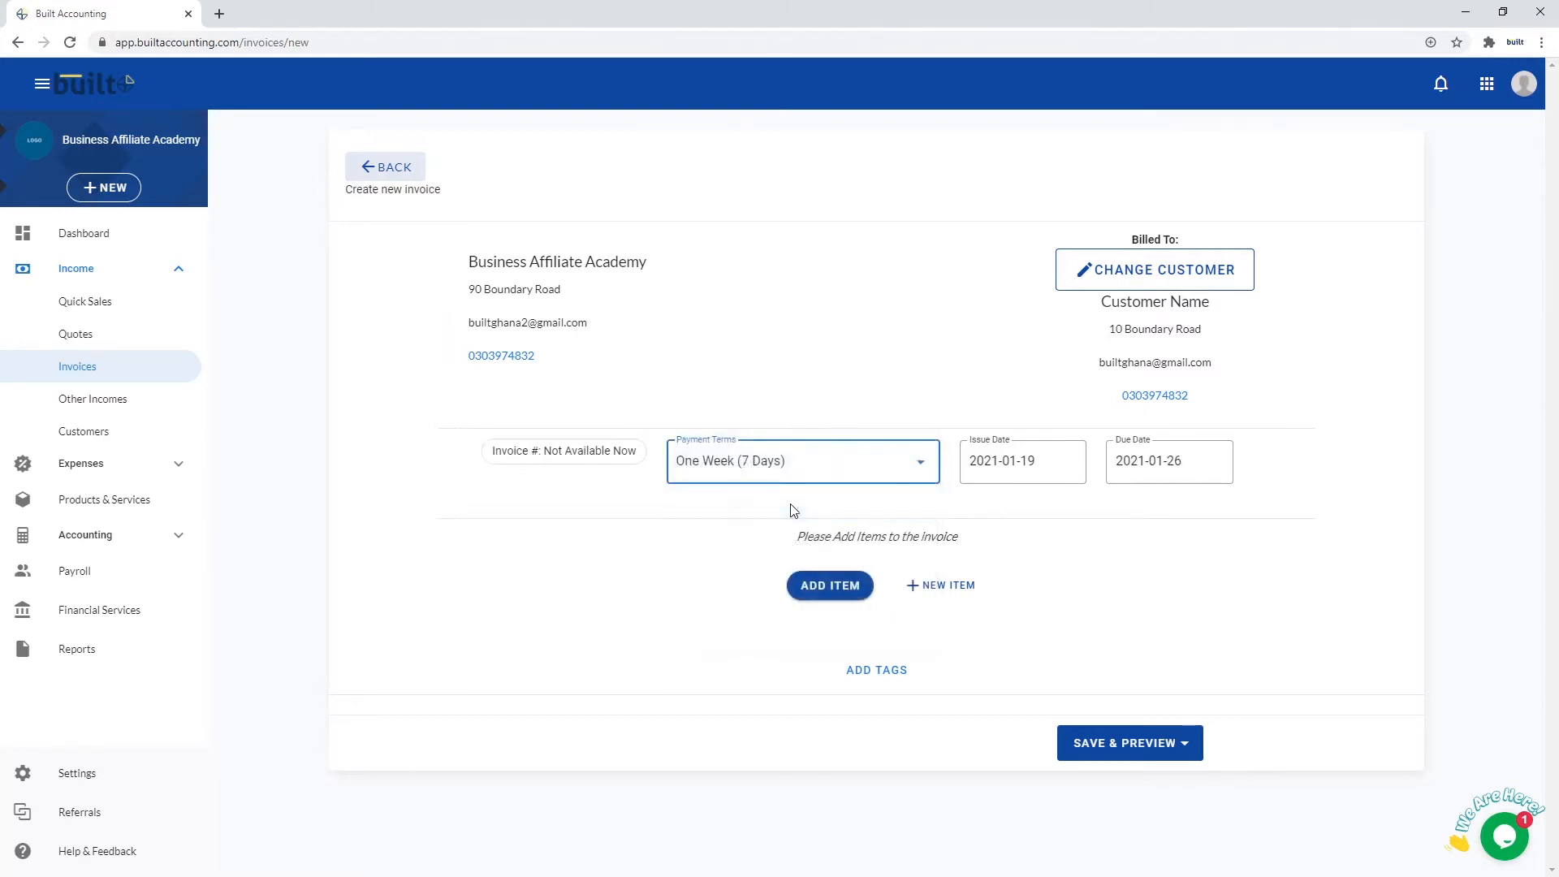
Add an untaxed line of 90 PREMIER PRODUCT at GH¢100, totalling GH¢9,000.00
click(838, 591)
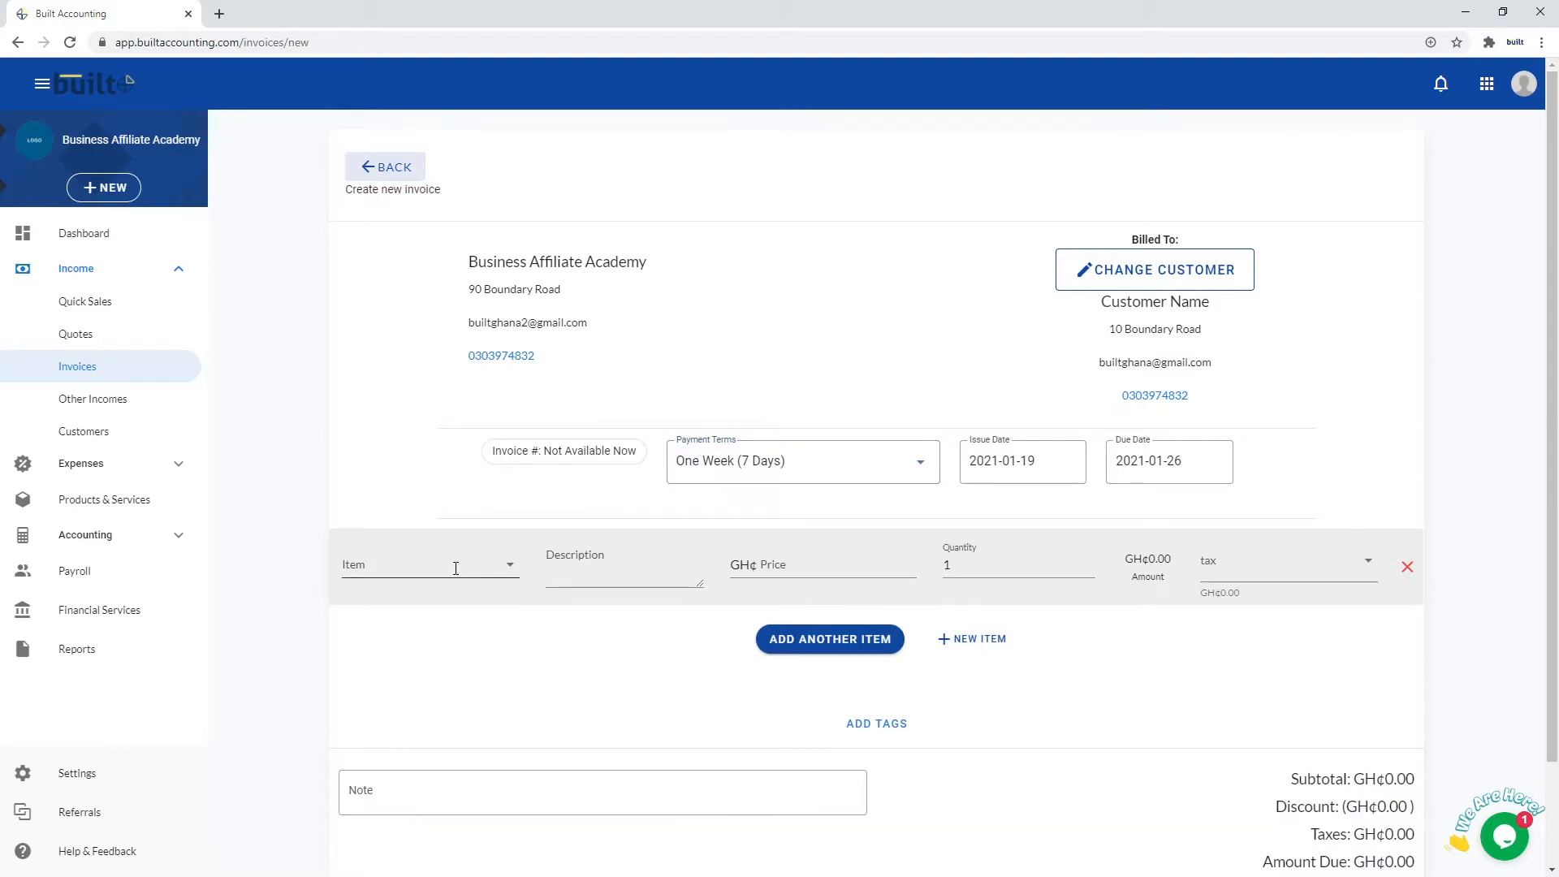
click(455, 568)
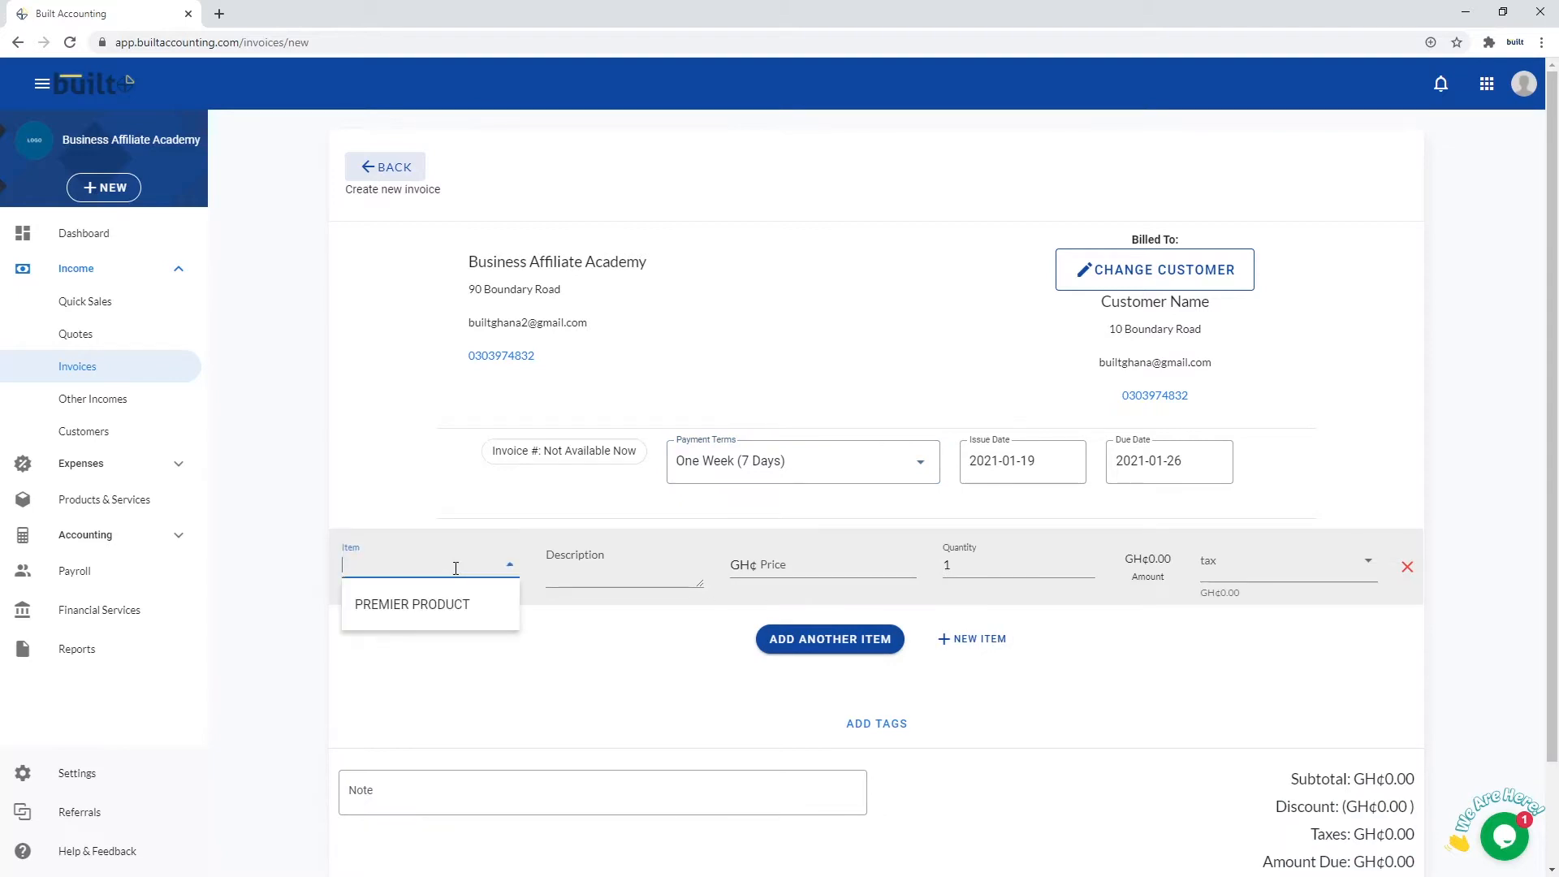
click(467, 611)
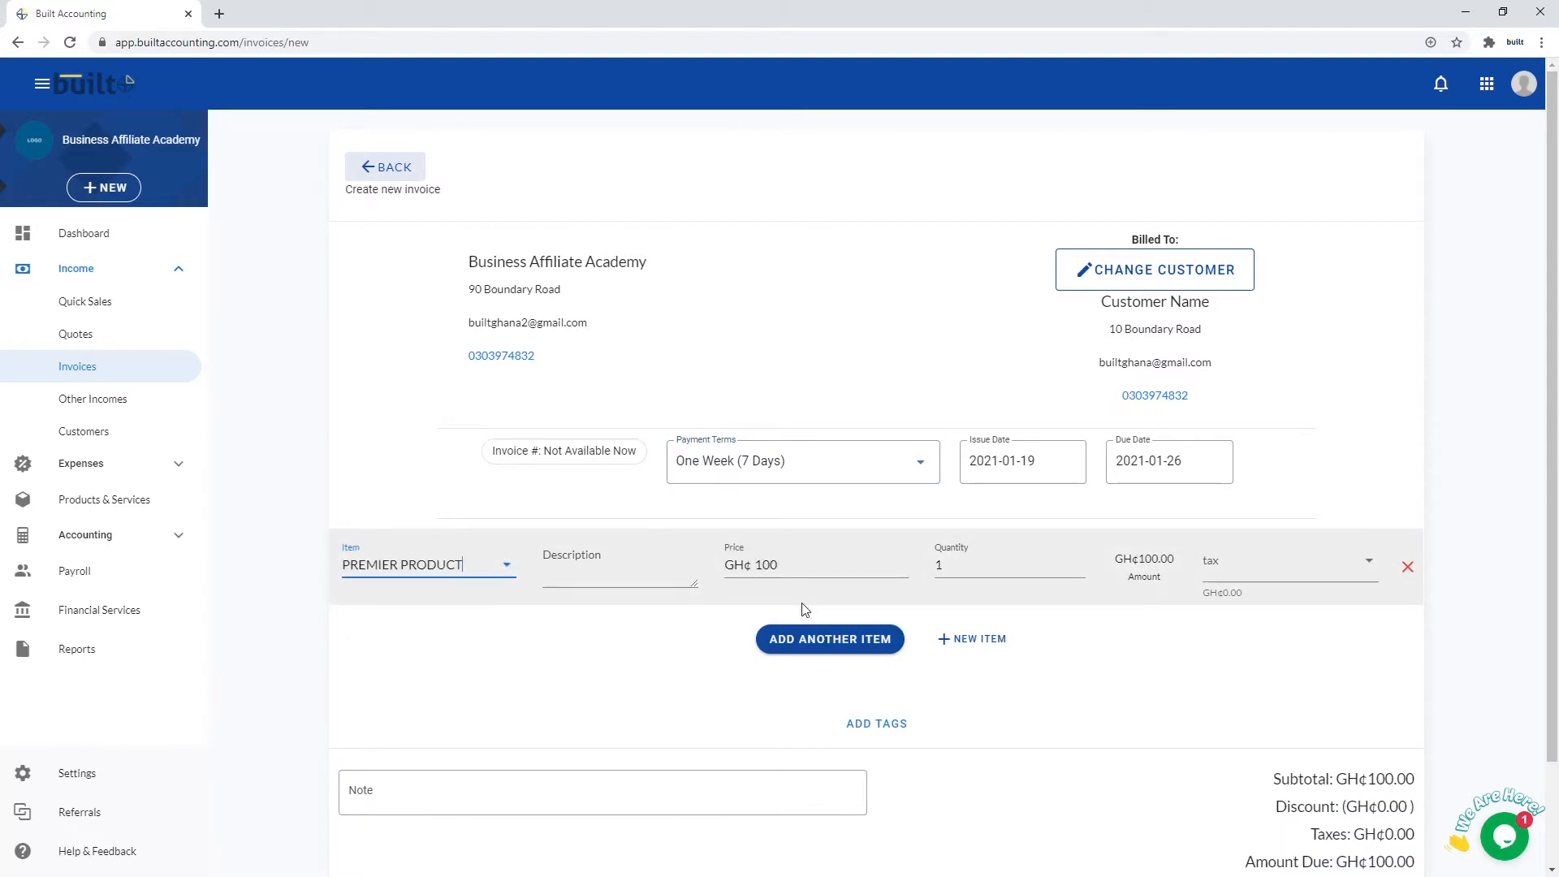
double_click(936, 566)
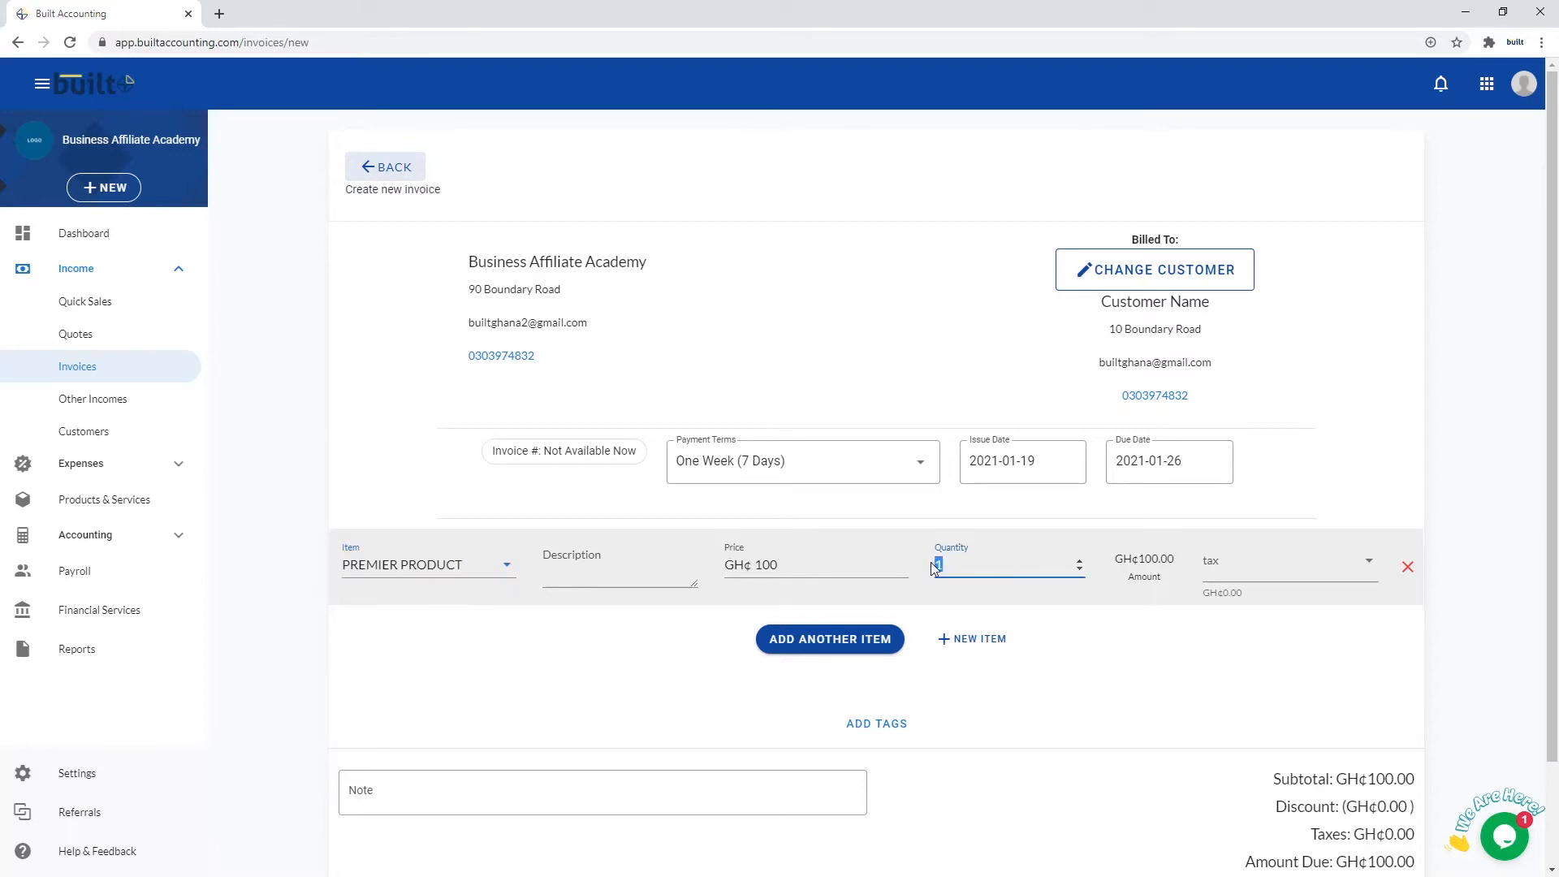
text(90)
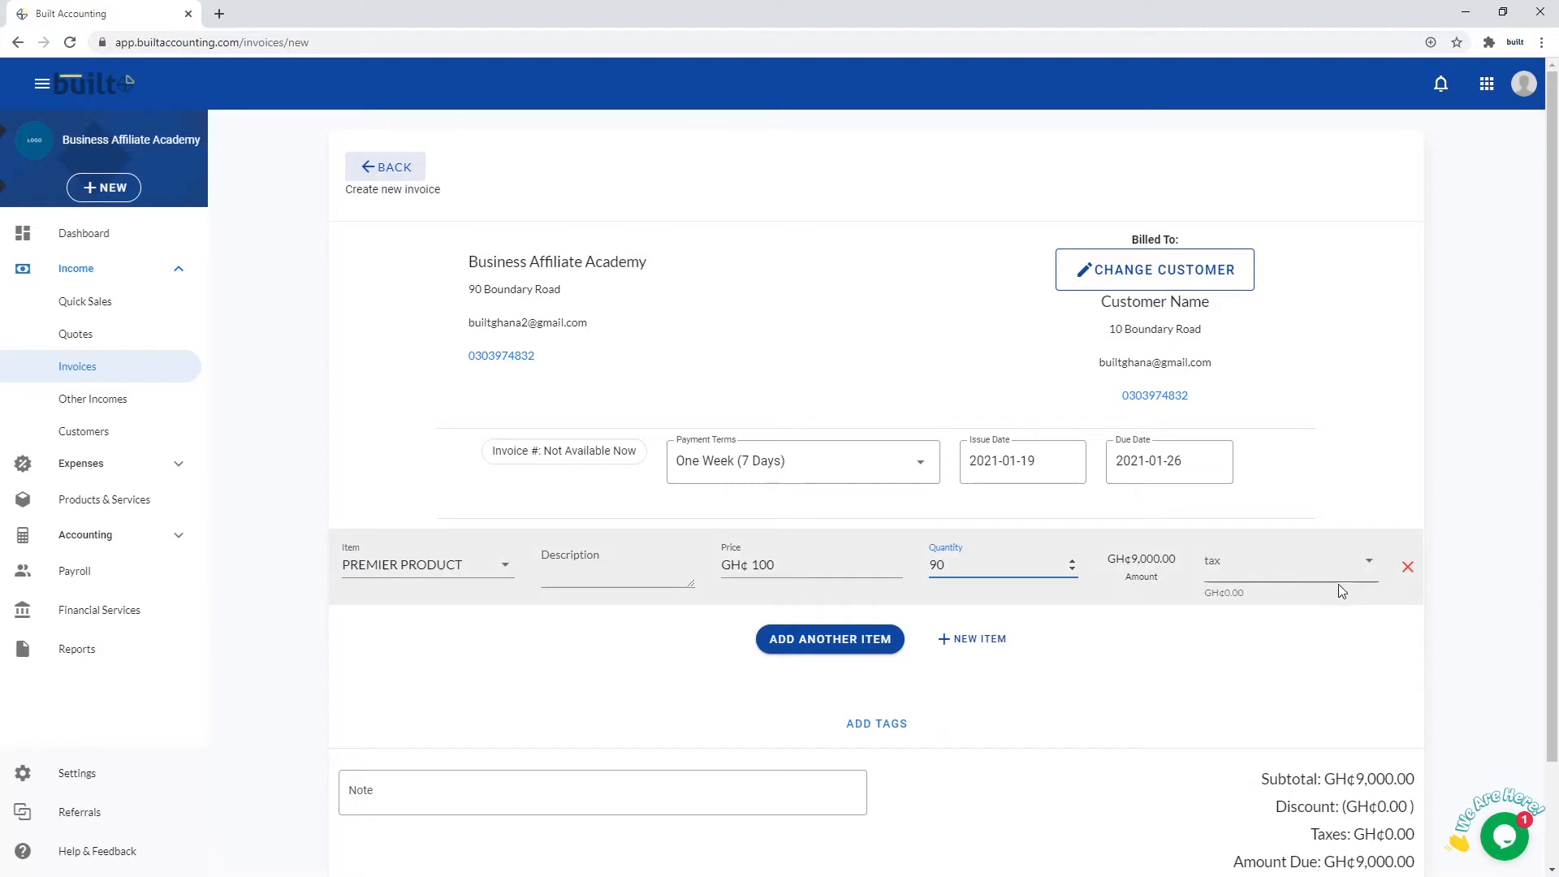
click(1302, 573)
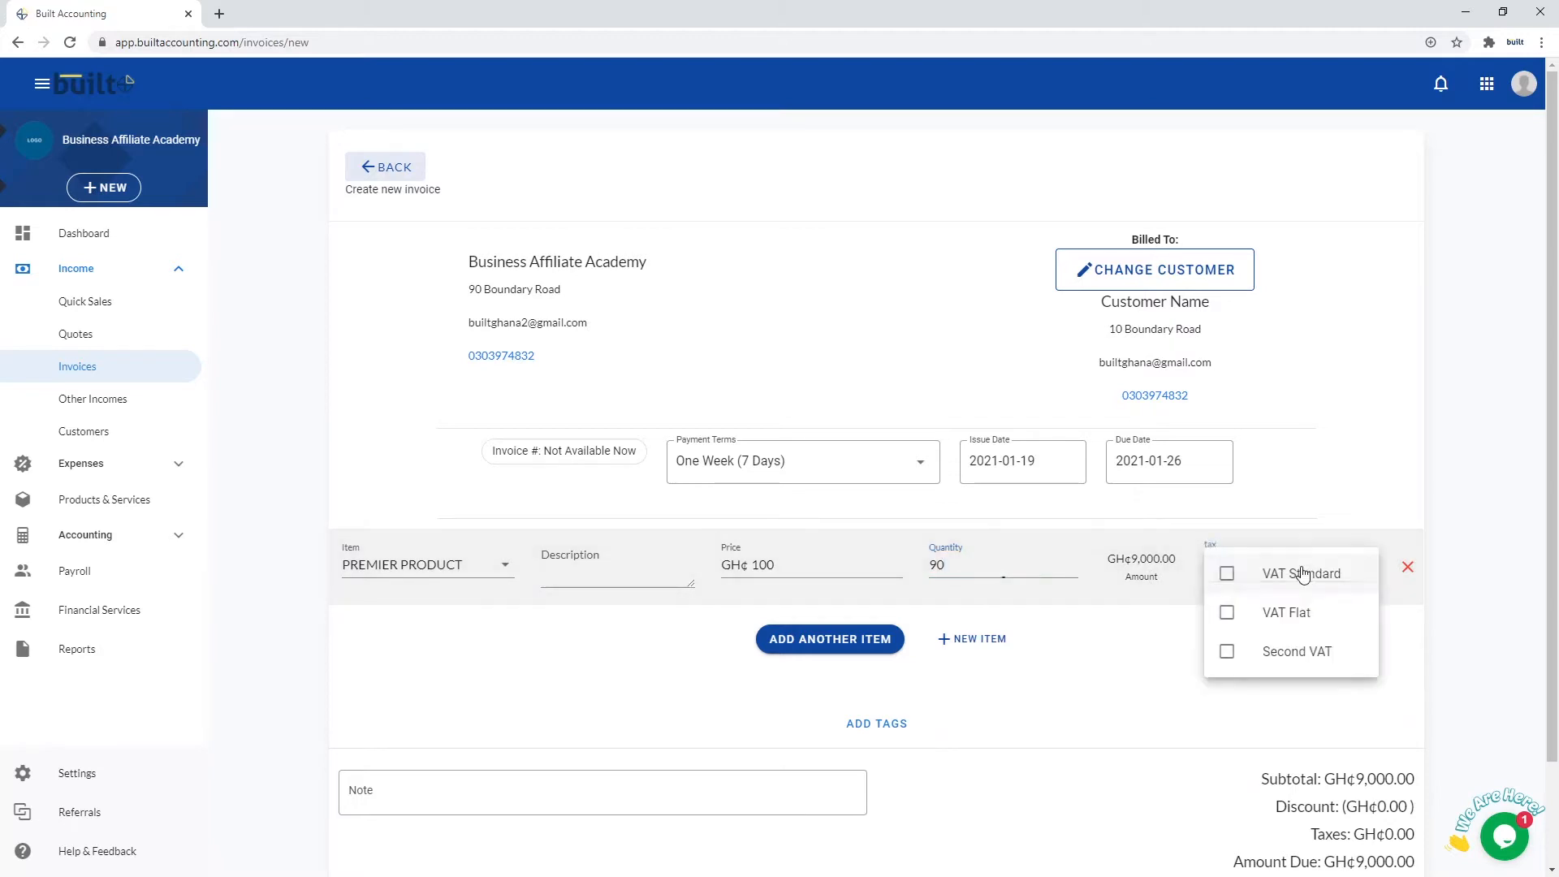
click(1333, 531)
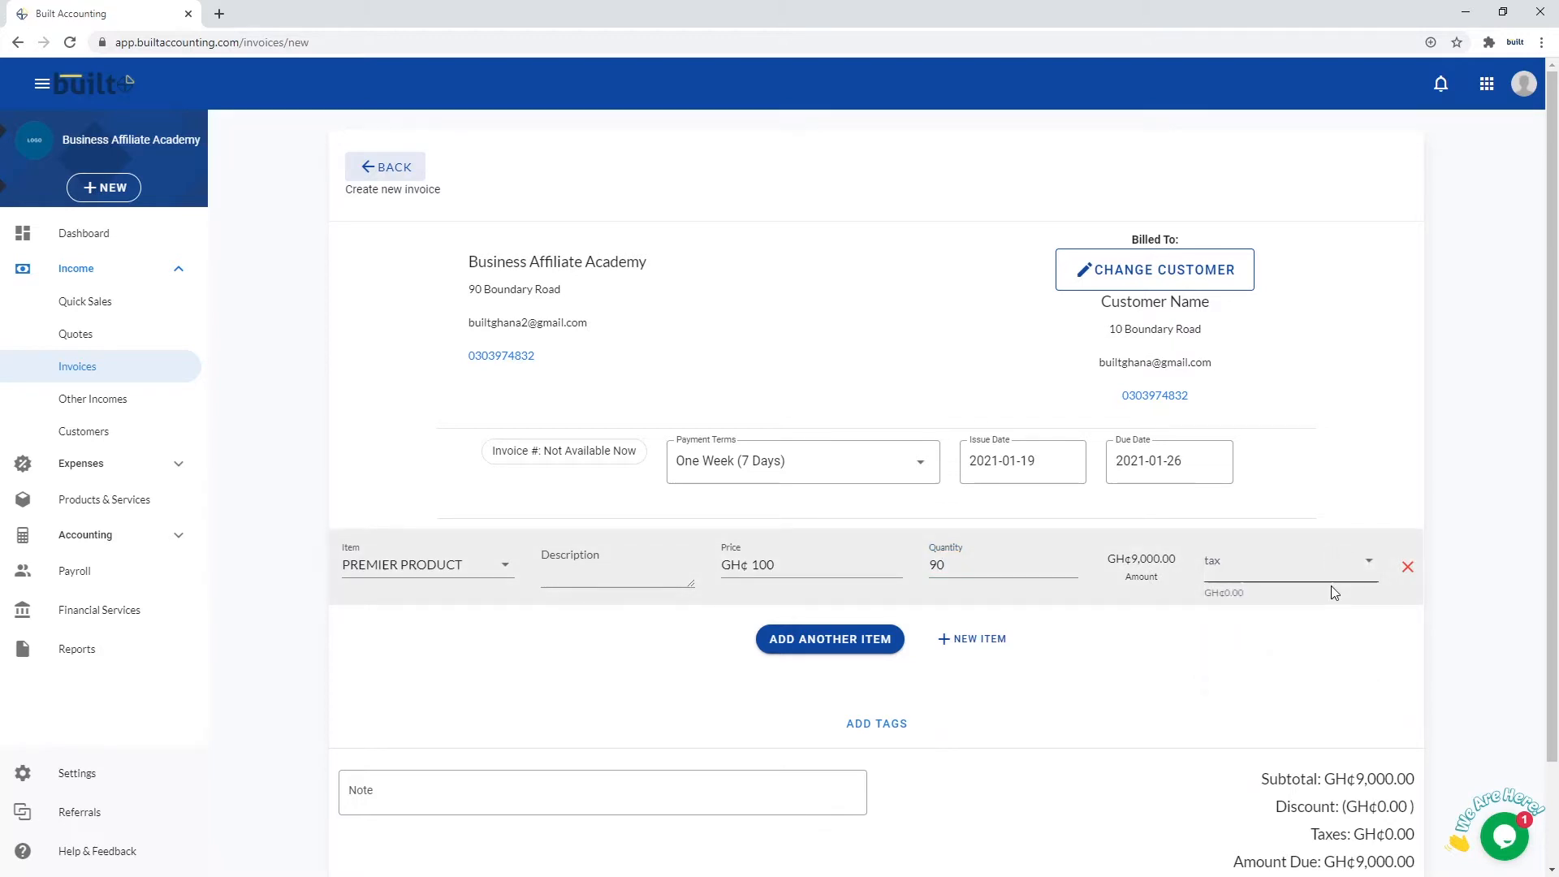
scroll(1332, 592, down, 2)
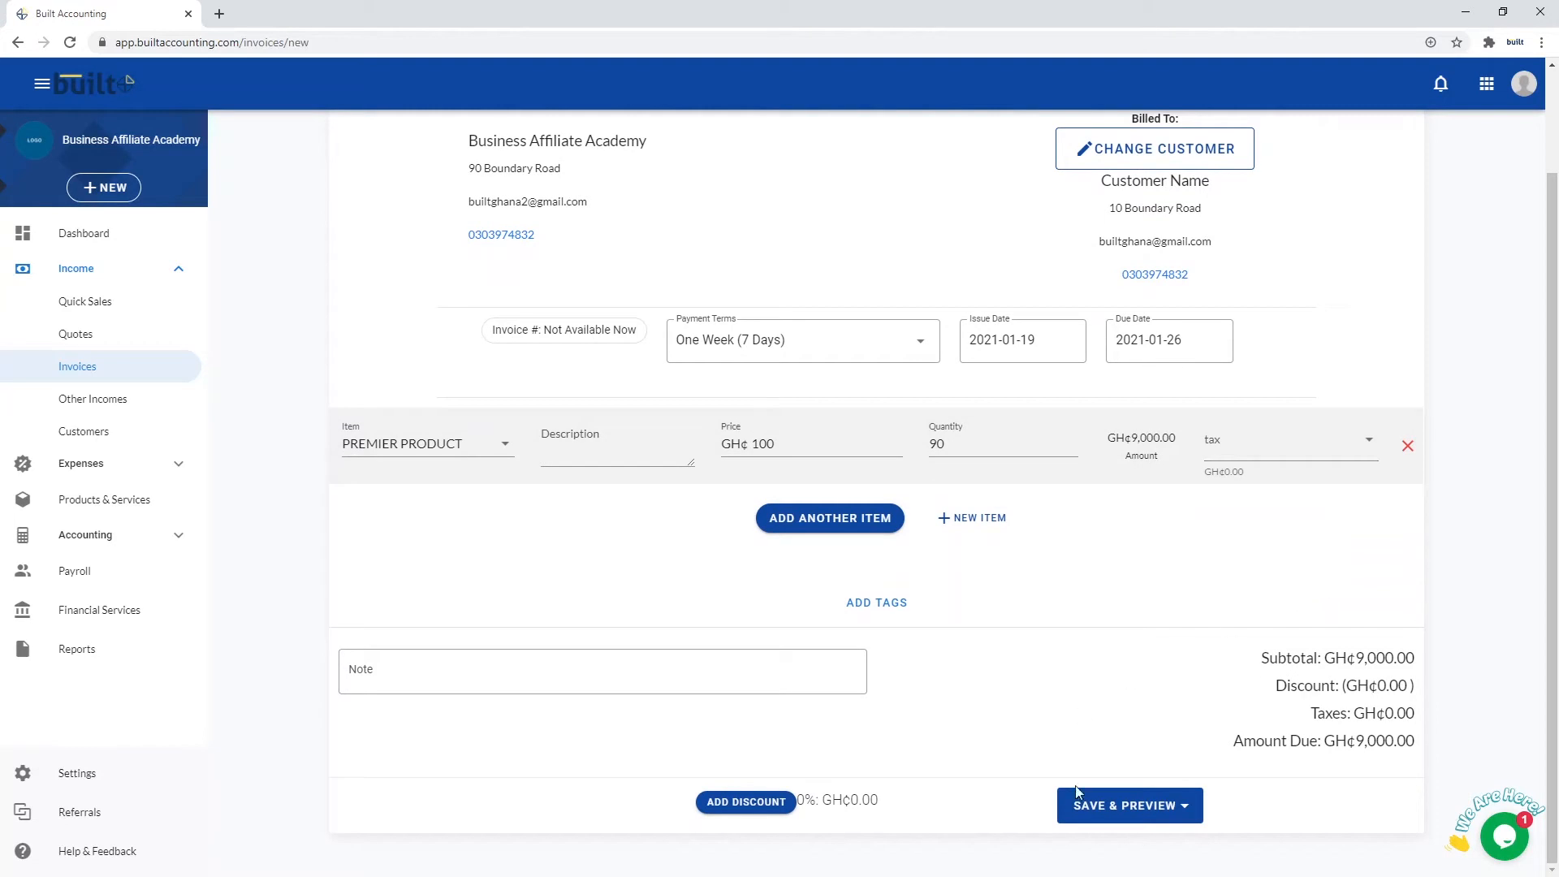
Save and preview the invoice as INV5, then go back to the Invoices list
click(1118, 804)
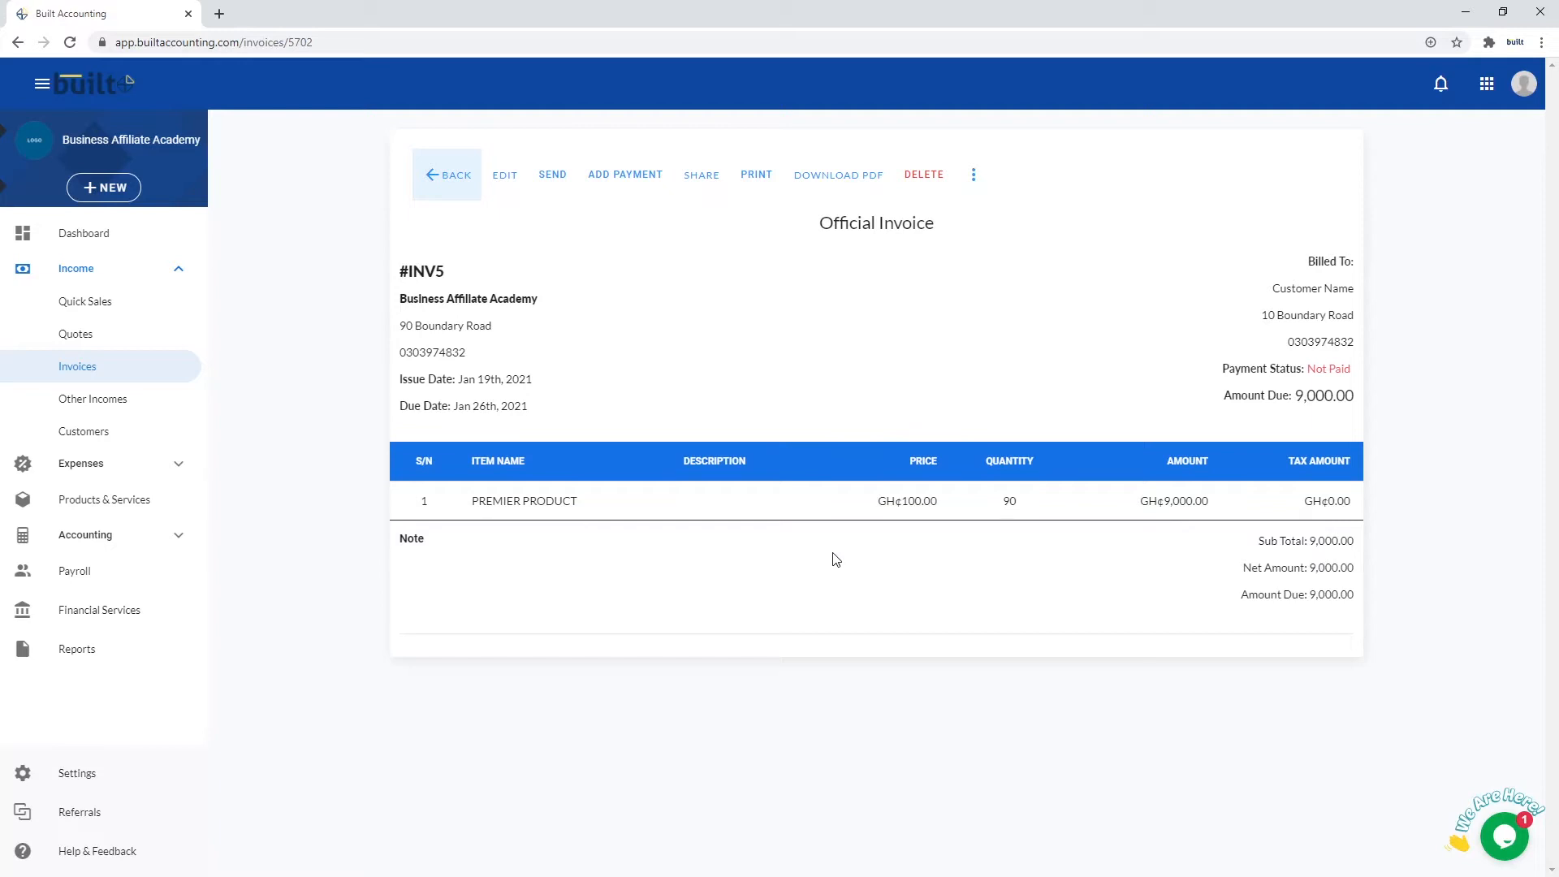
click(71, 373)
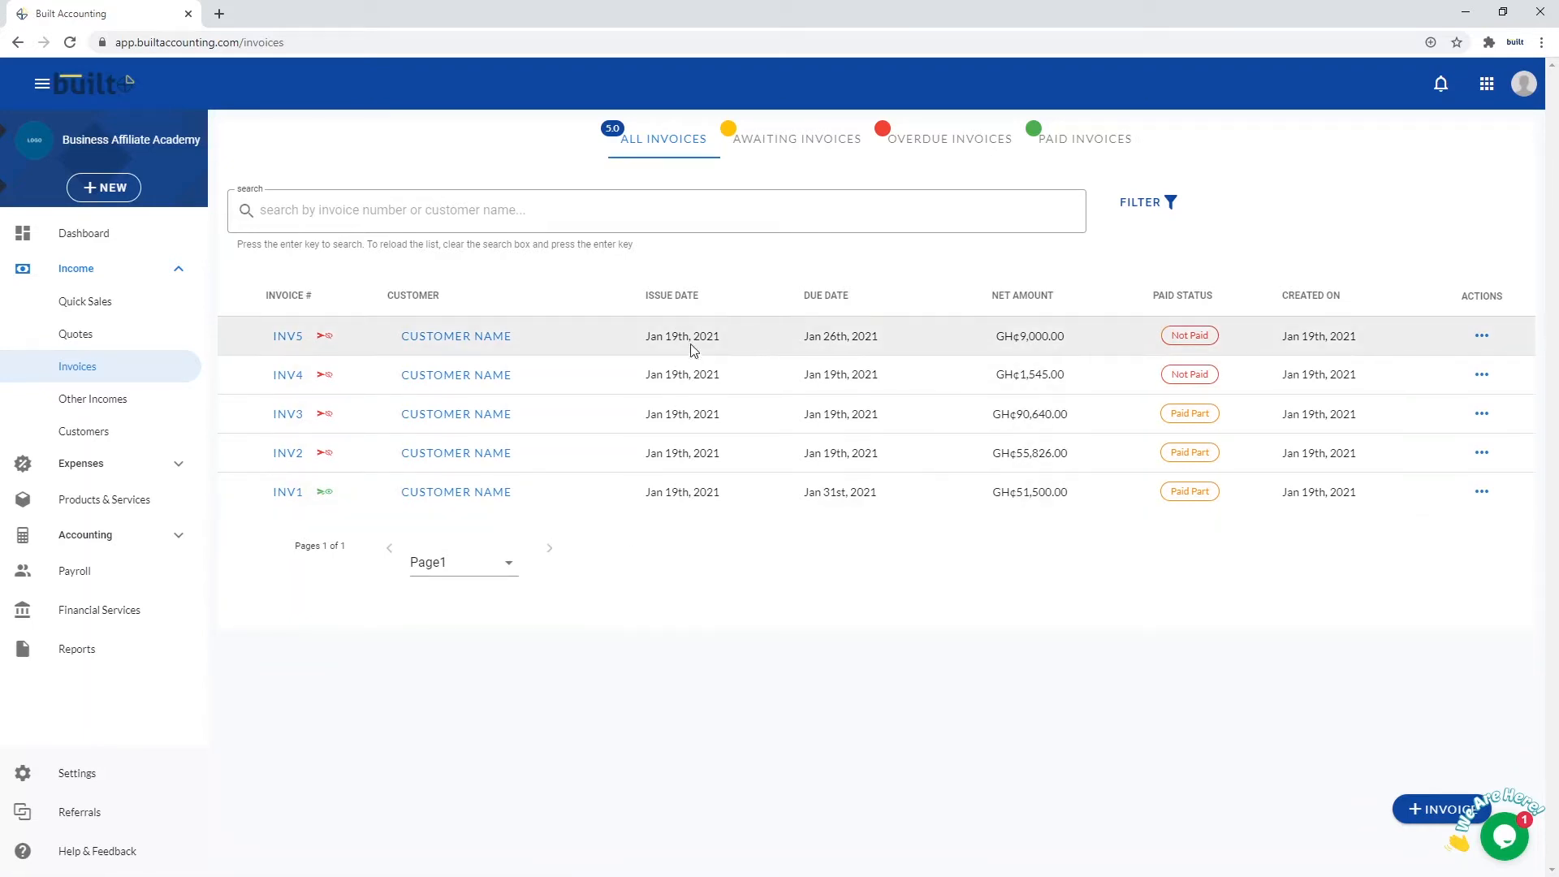
Preview INV5 and open its shareable online invoice page from the actions menu
click(1483, 340)
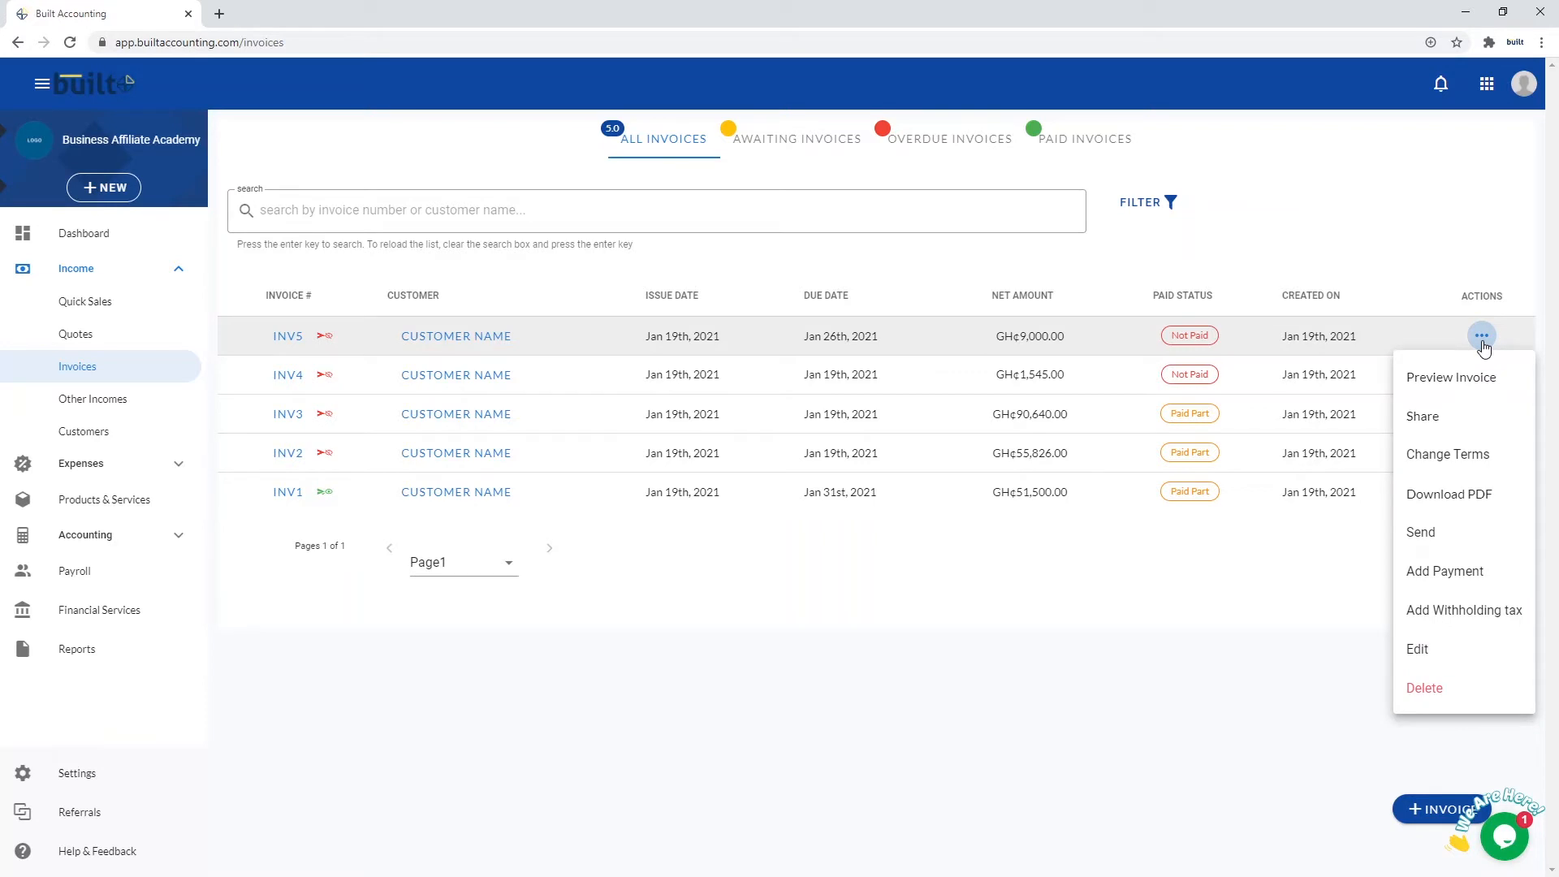
click(1453, 377)
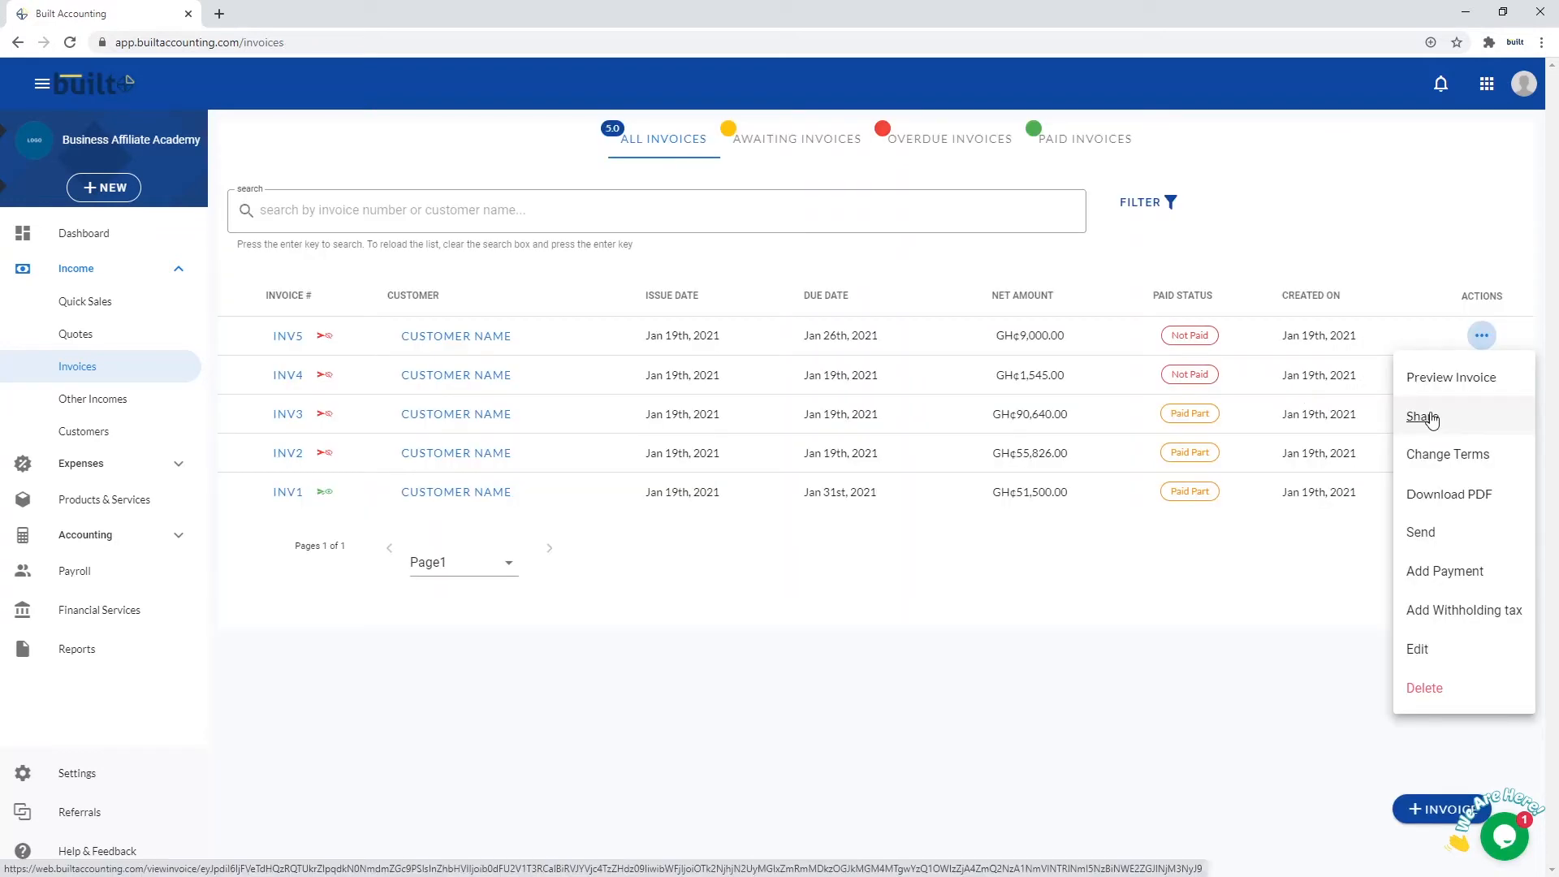
click(1431, 419)
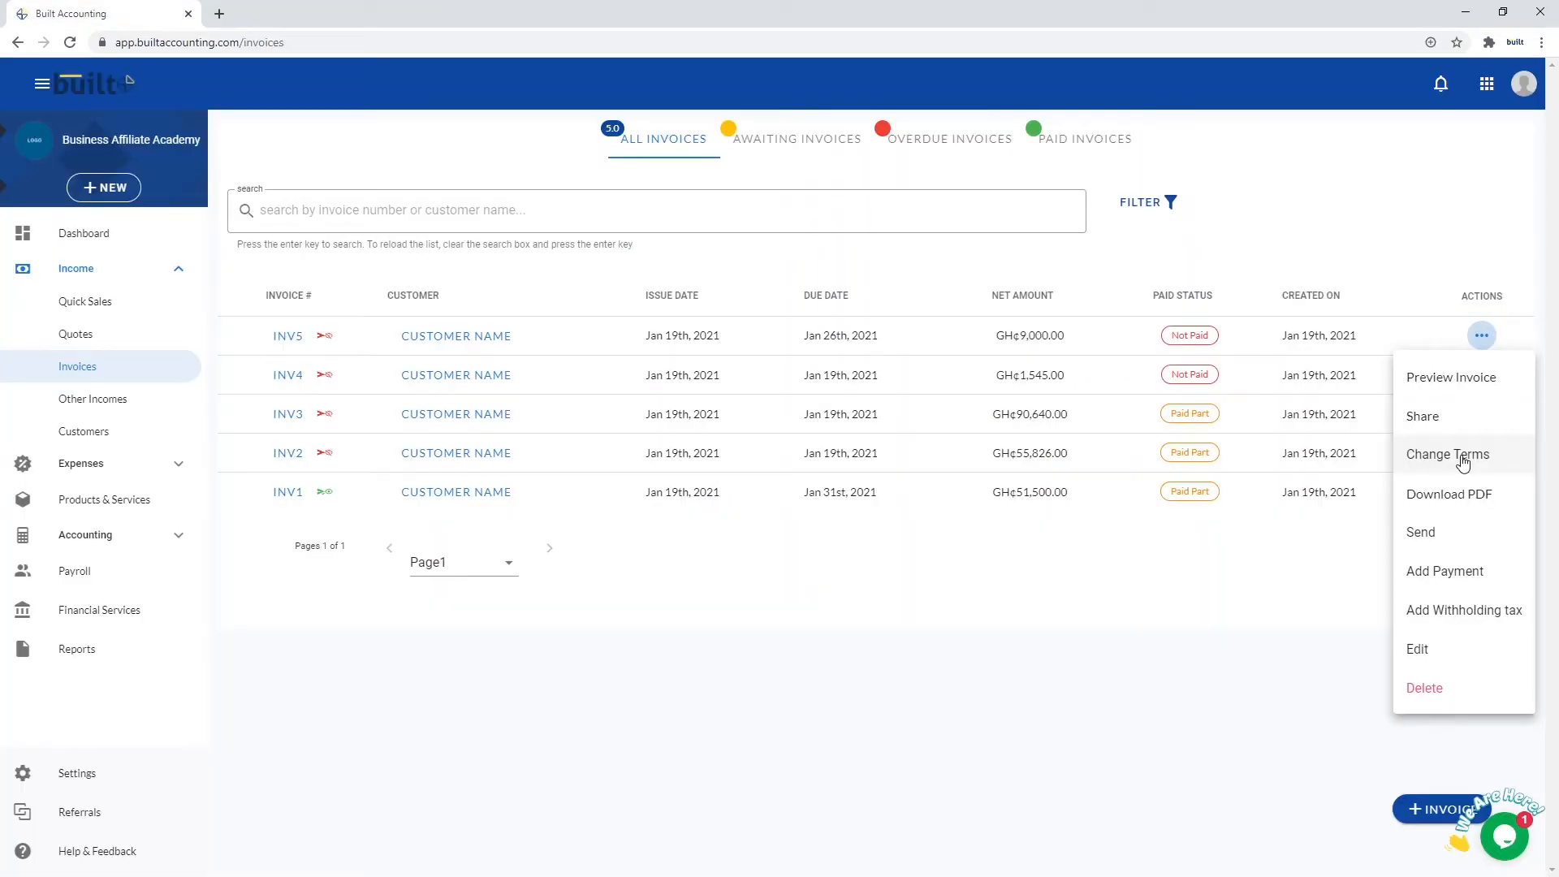
Change INV5's terms so the due date becomes January 29, 2021
click(1463, 463)
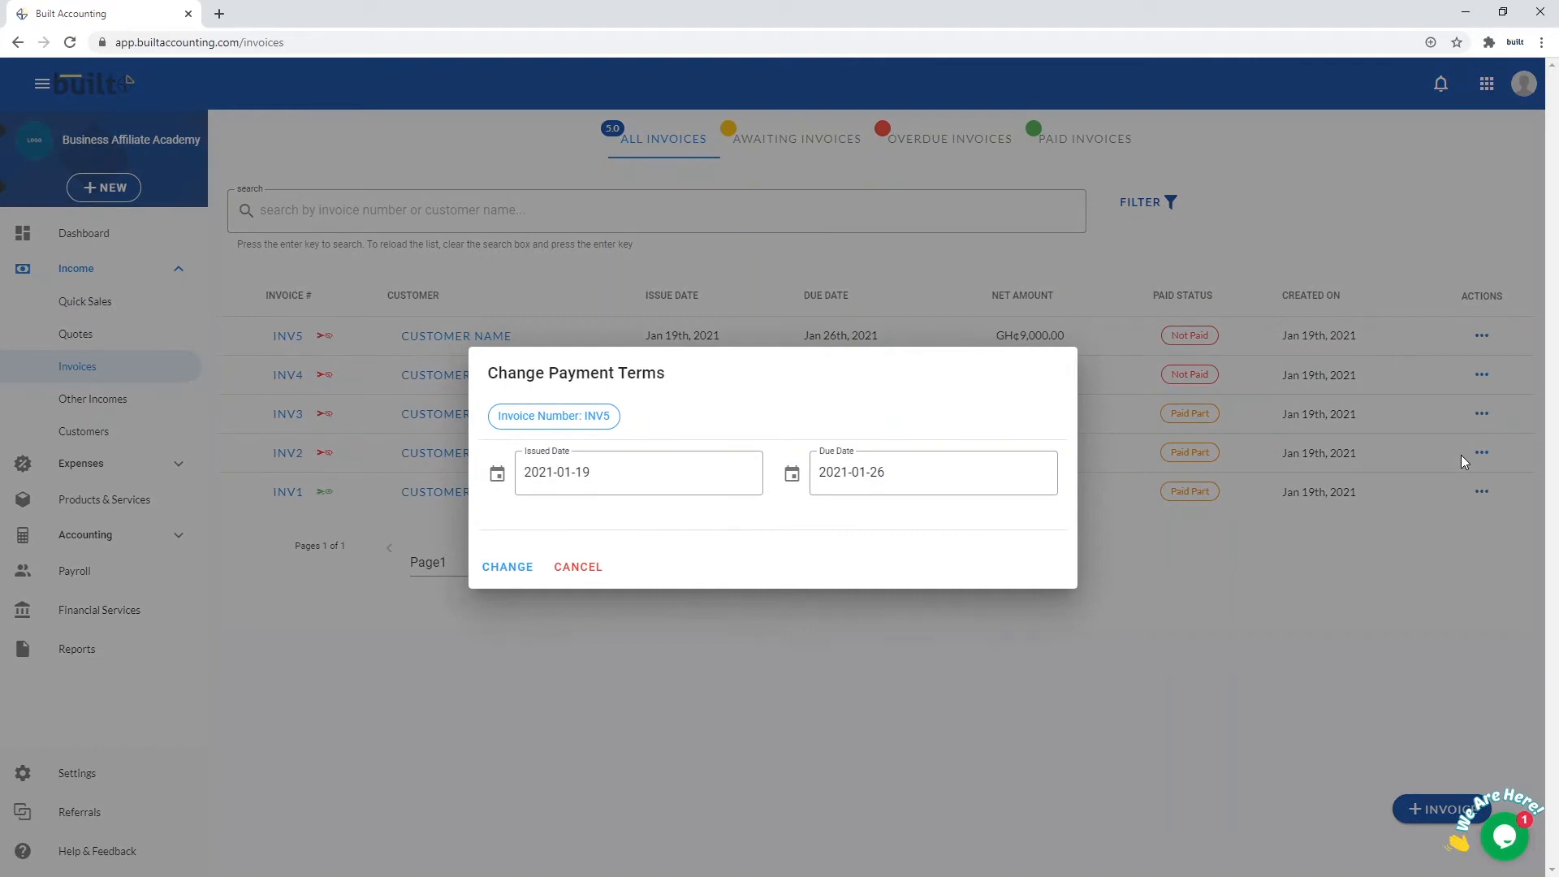
click(596, 471)
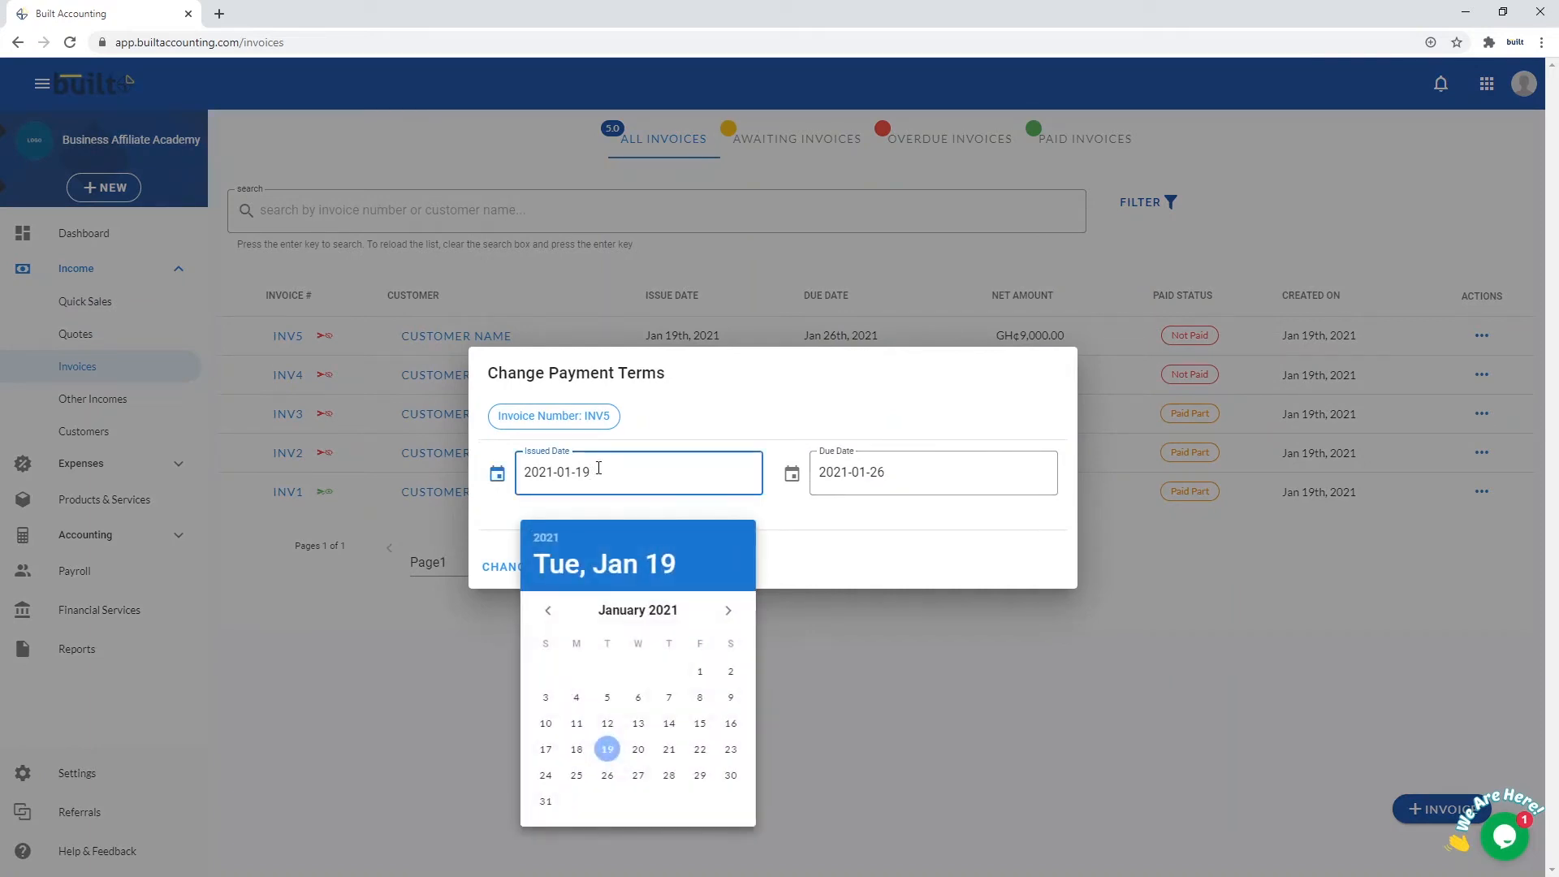
click(839, 473)
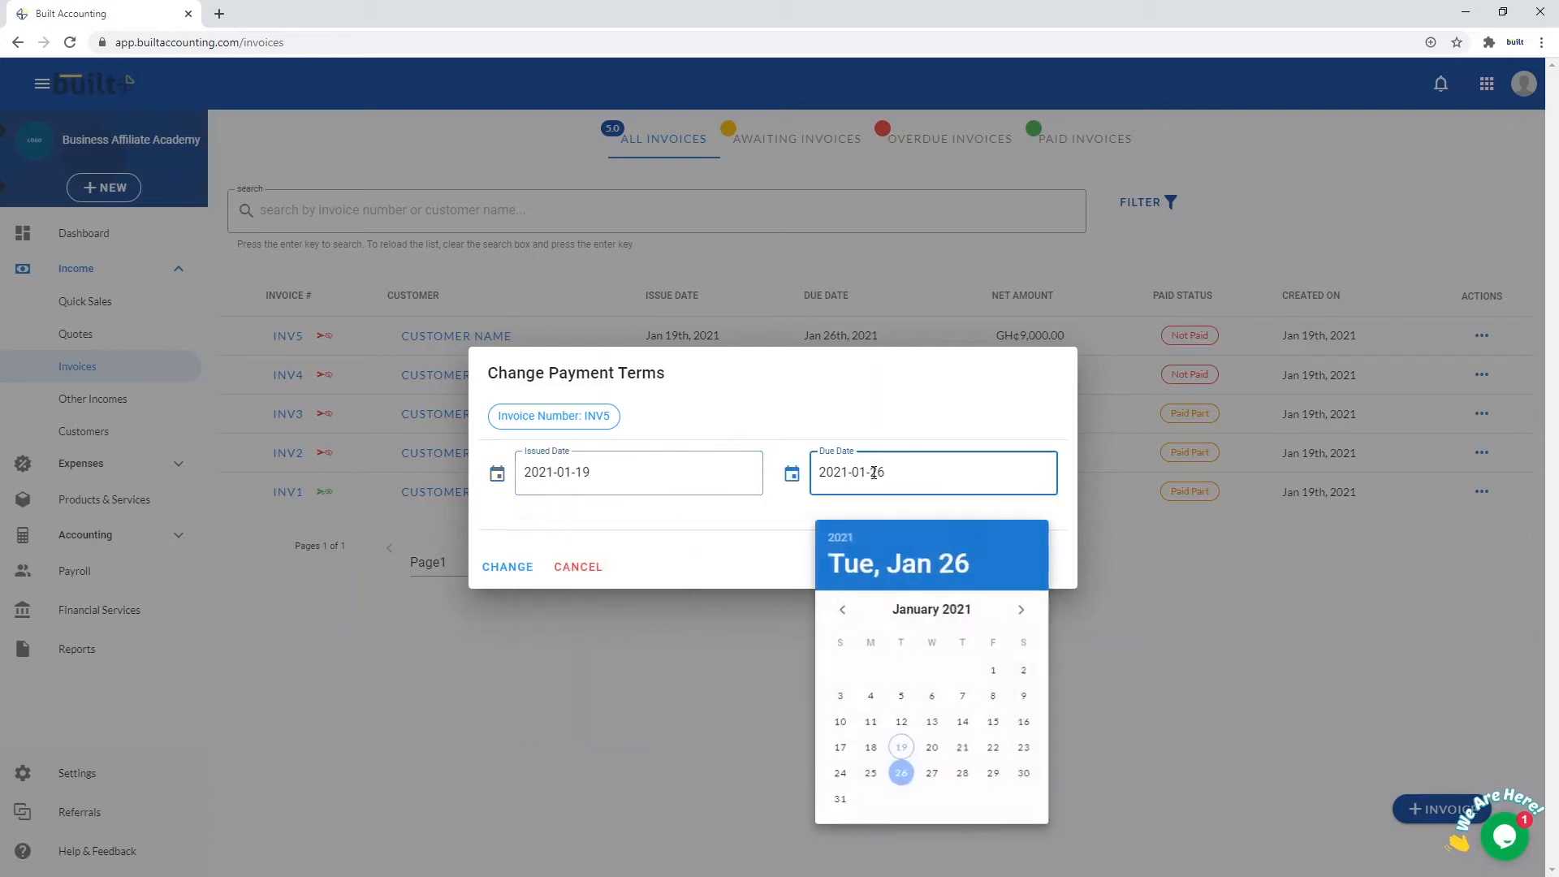
click(996, 776)
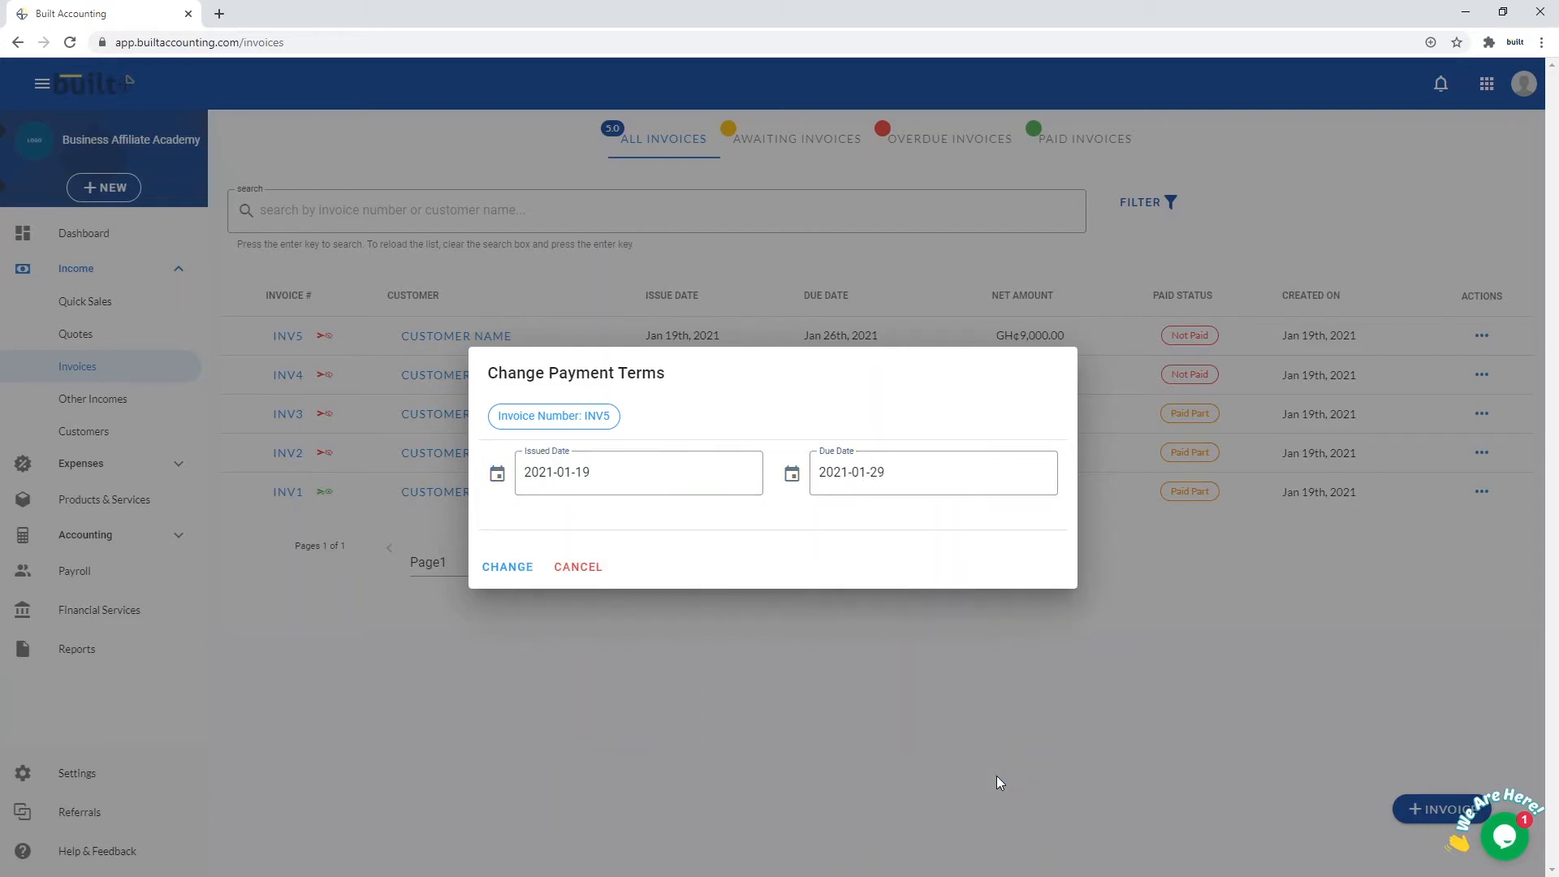
click(515, 568)
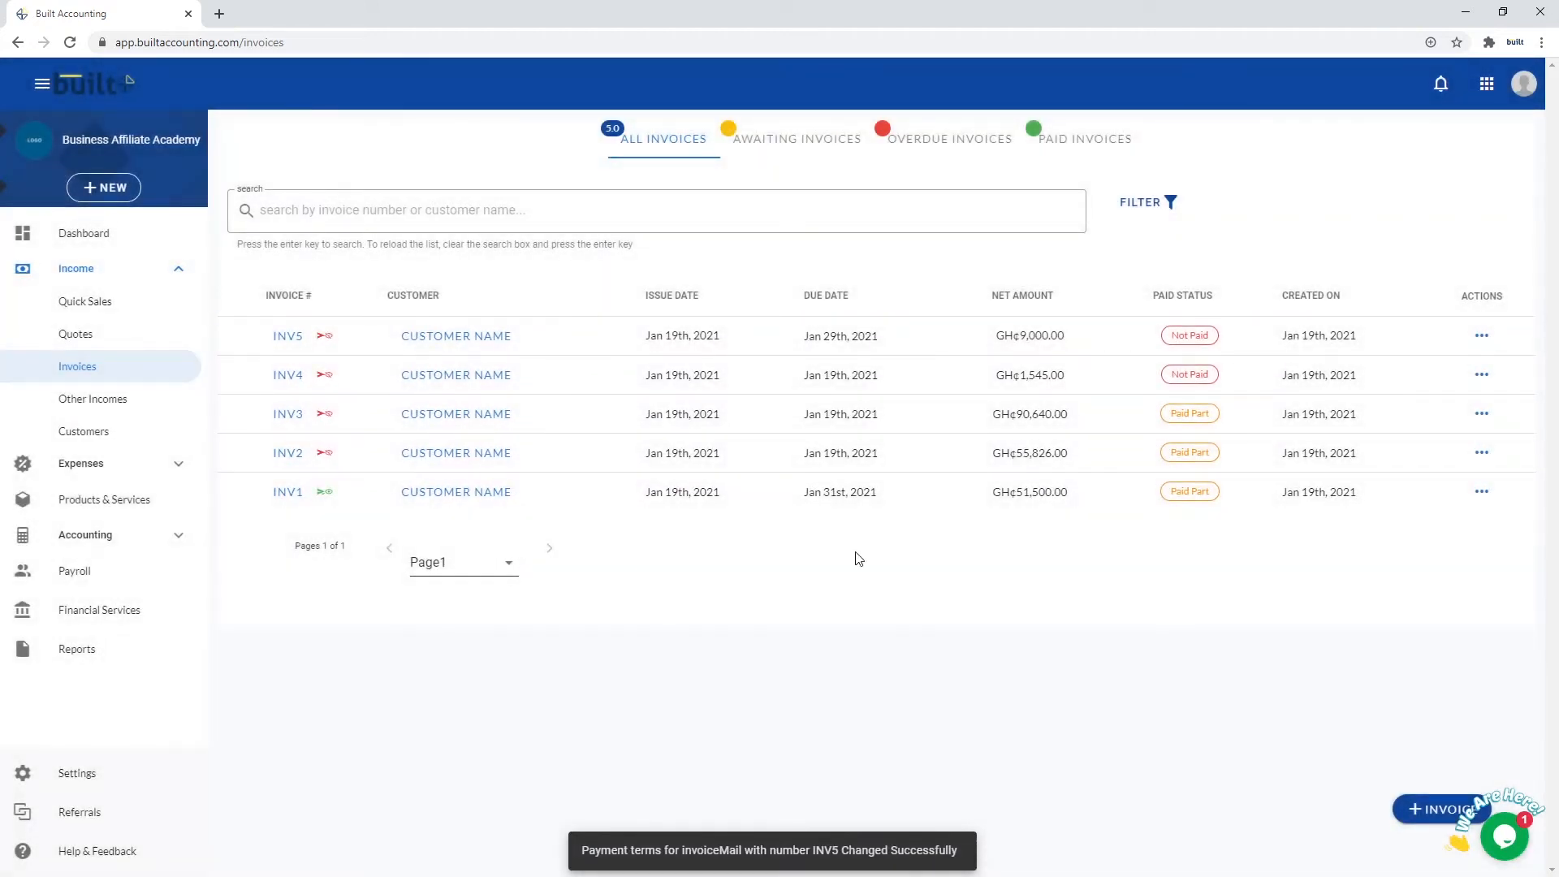
Download INV5 as a PDF, view the Official Invoice, then close it
click(1484, 338)
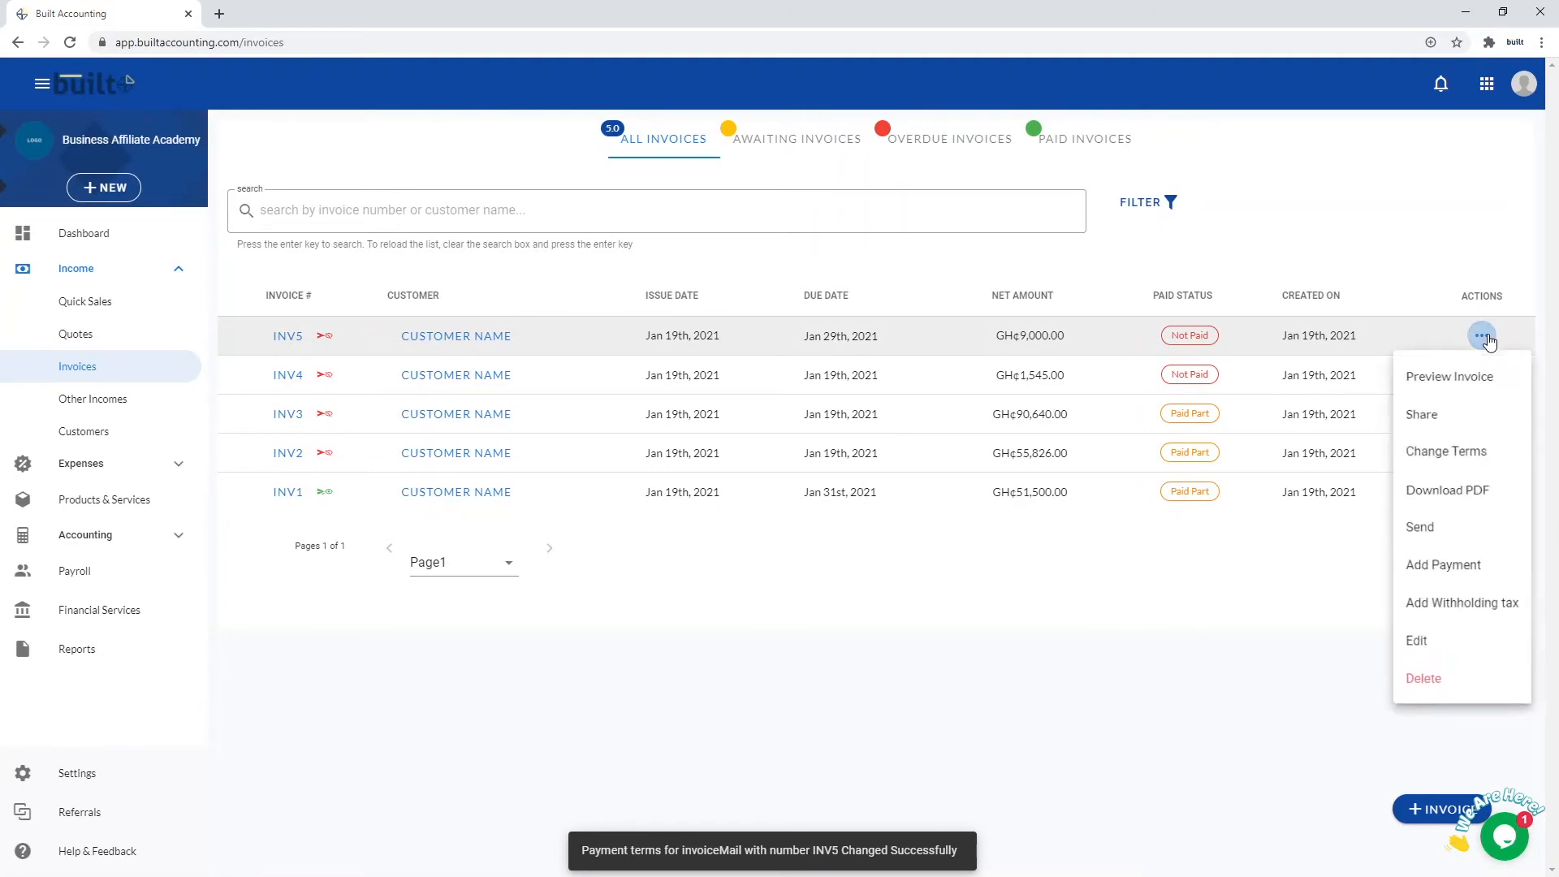
click(1469, 497)
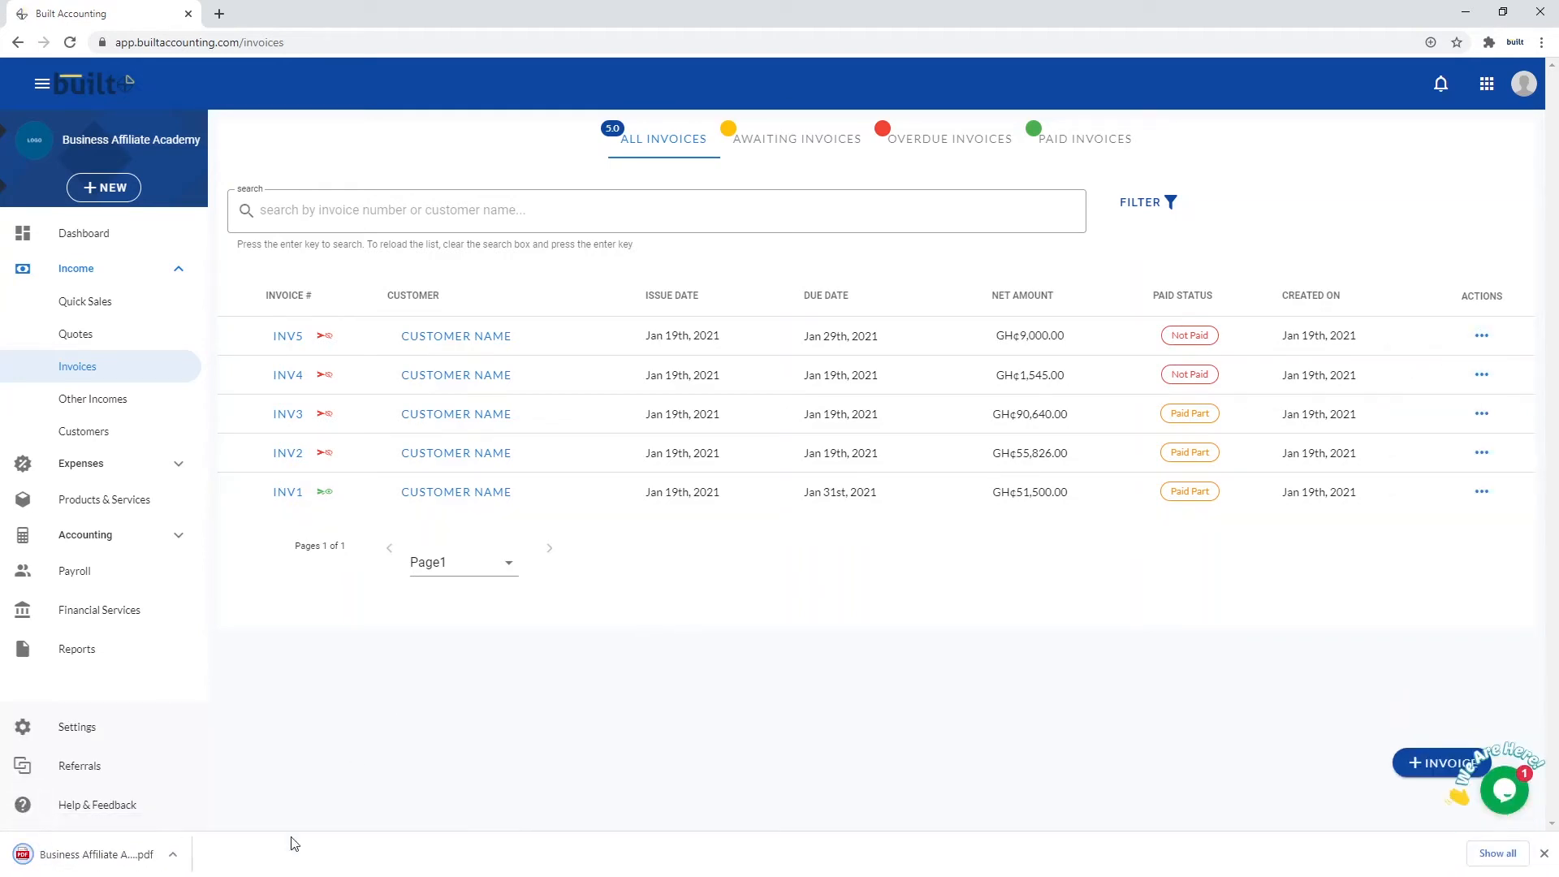
click(173, 854)
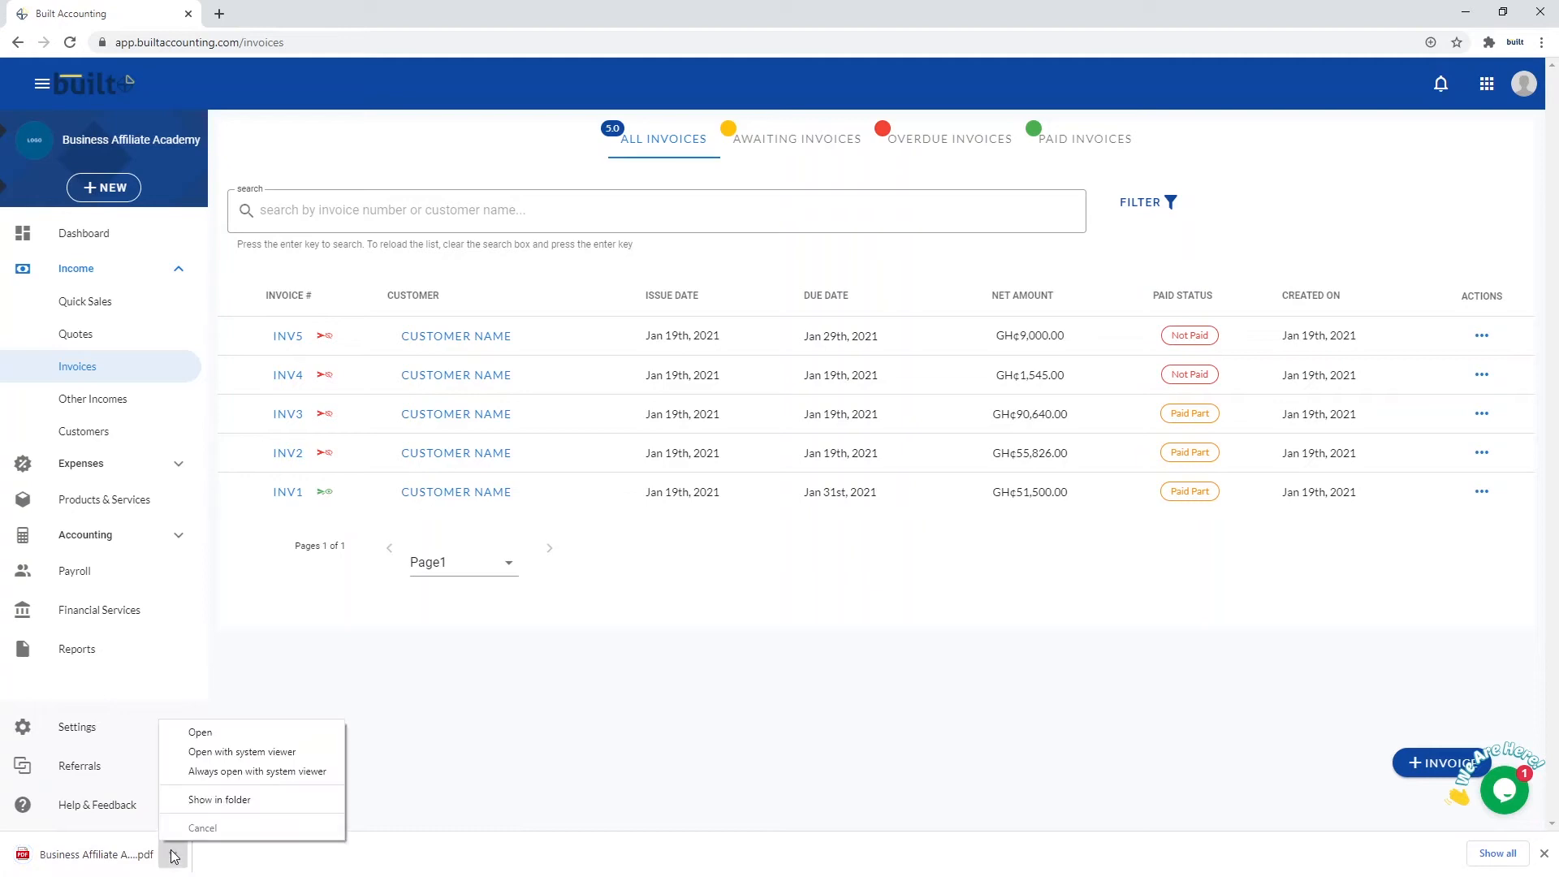
click(216, 732)
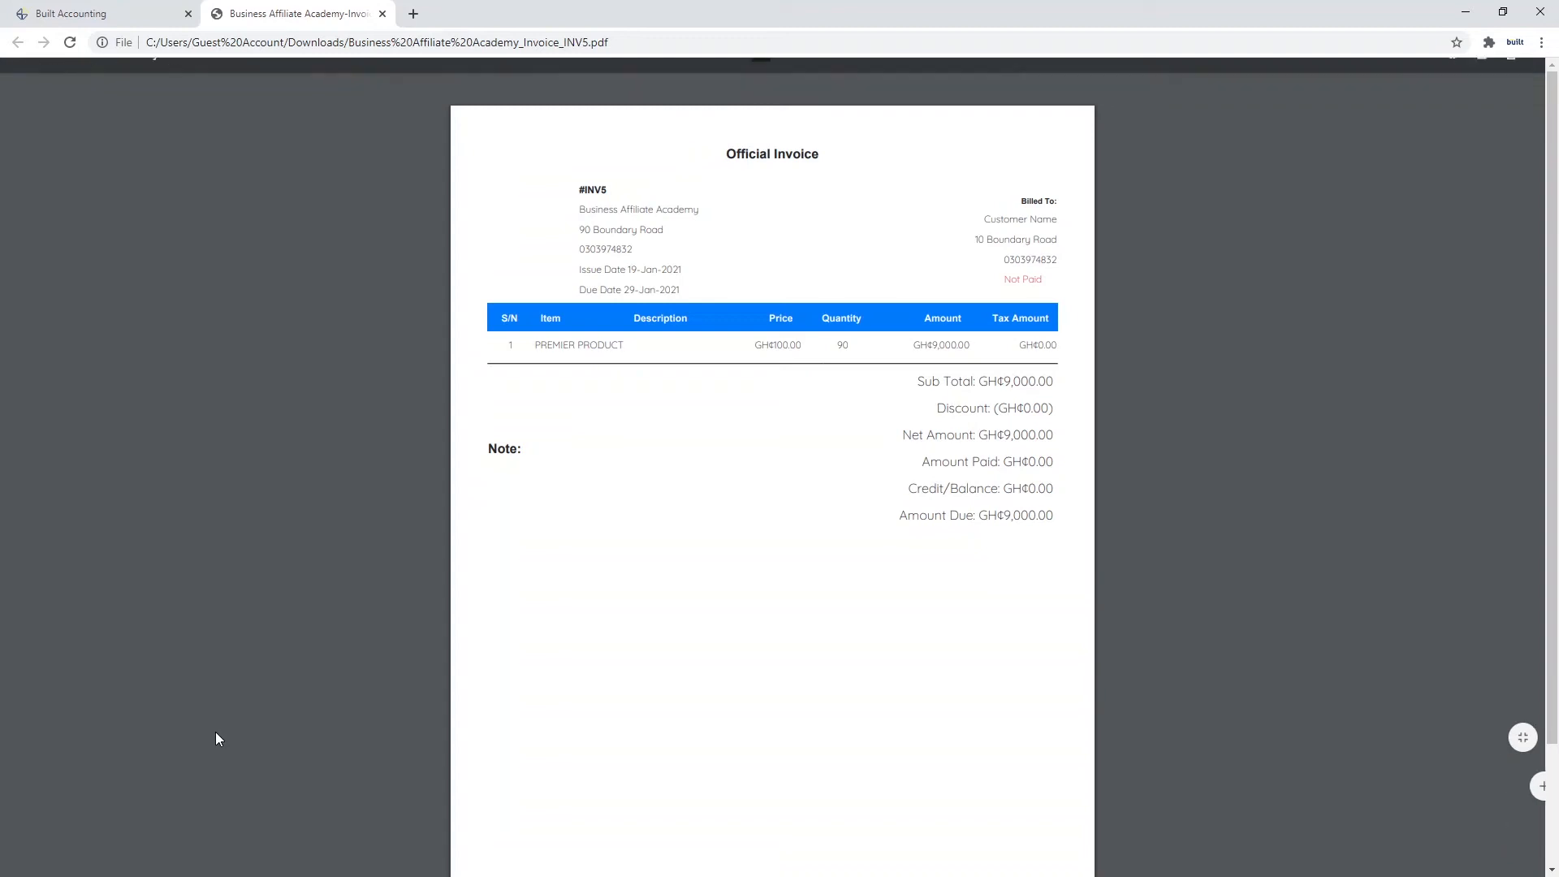
click(382, 14)
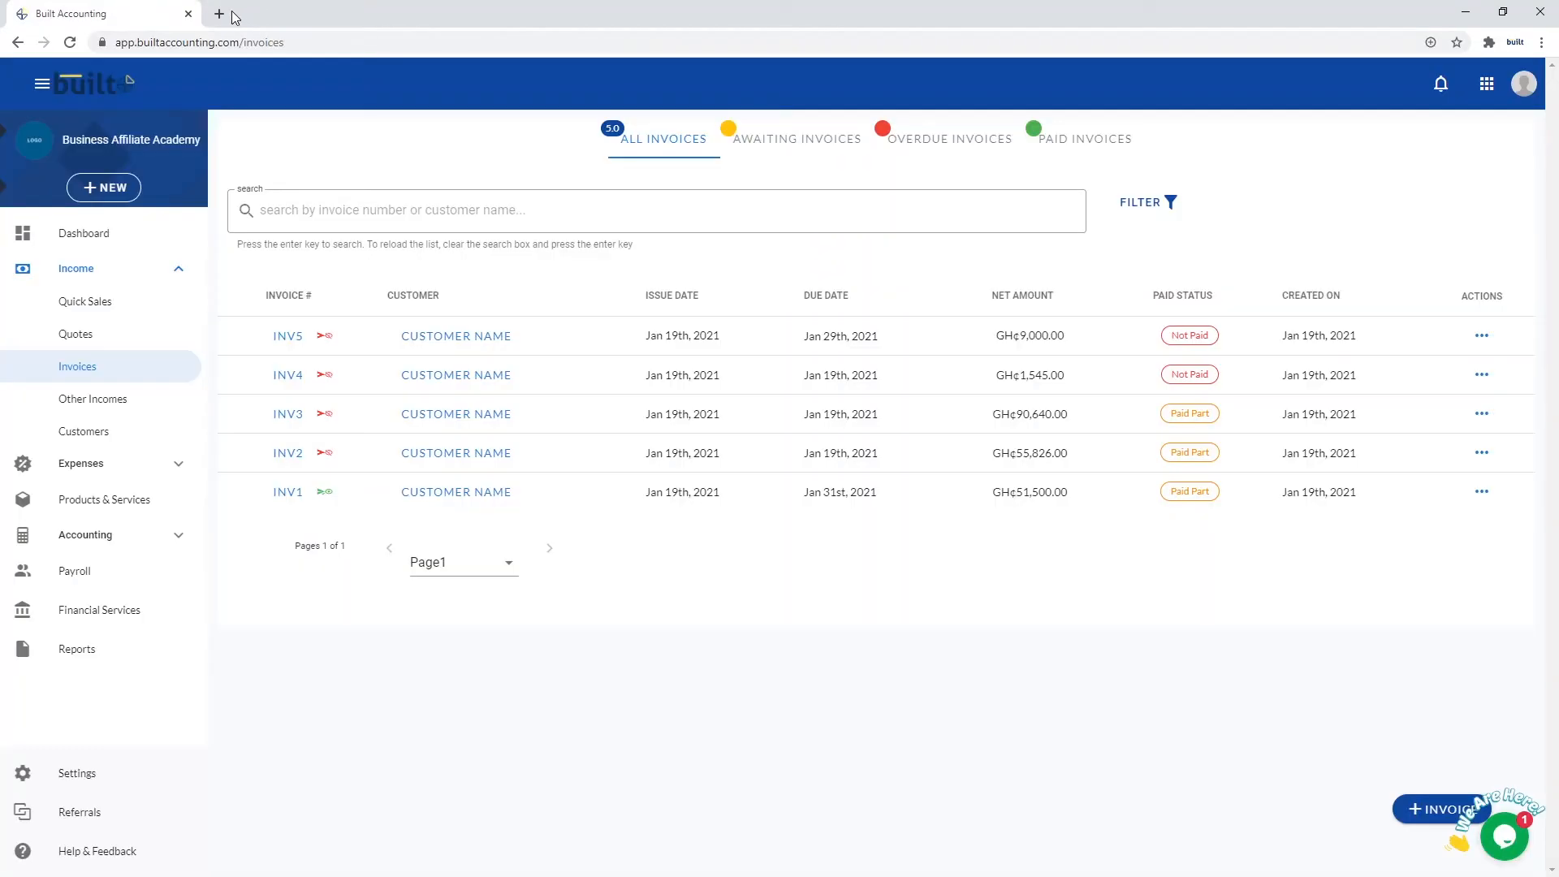
Send INV5 by e-mail to the customer using the Send Invoice dialog
click(1483, 336)
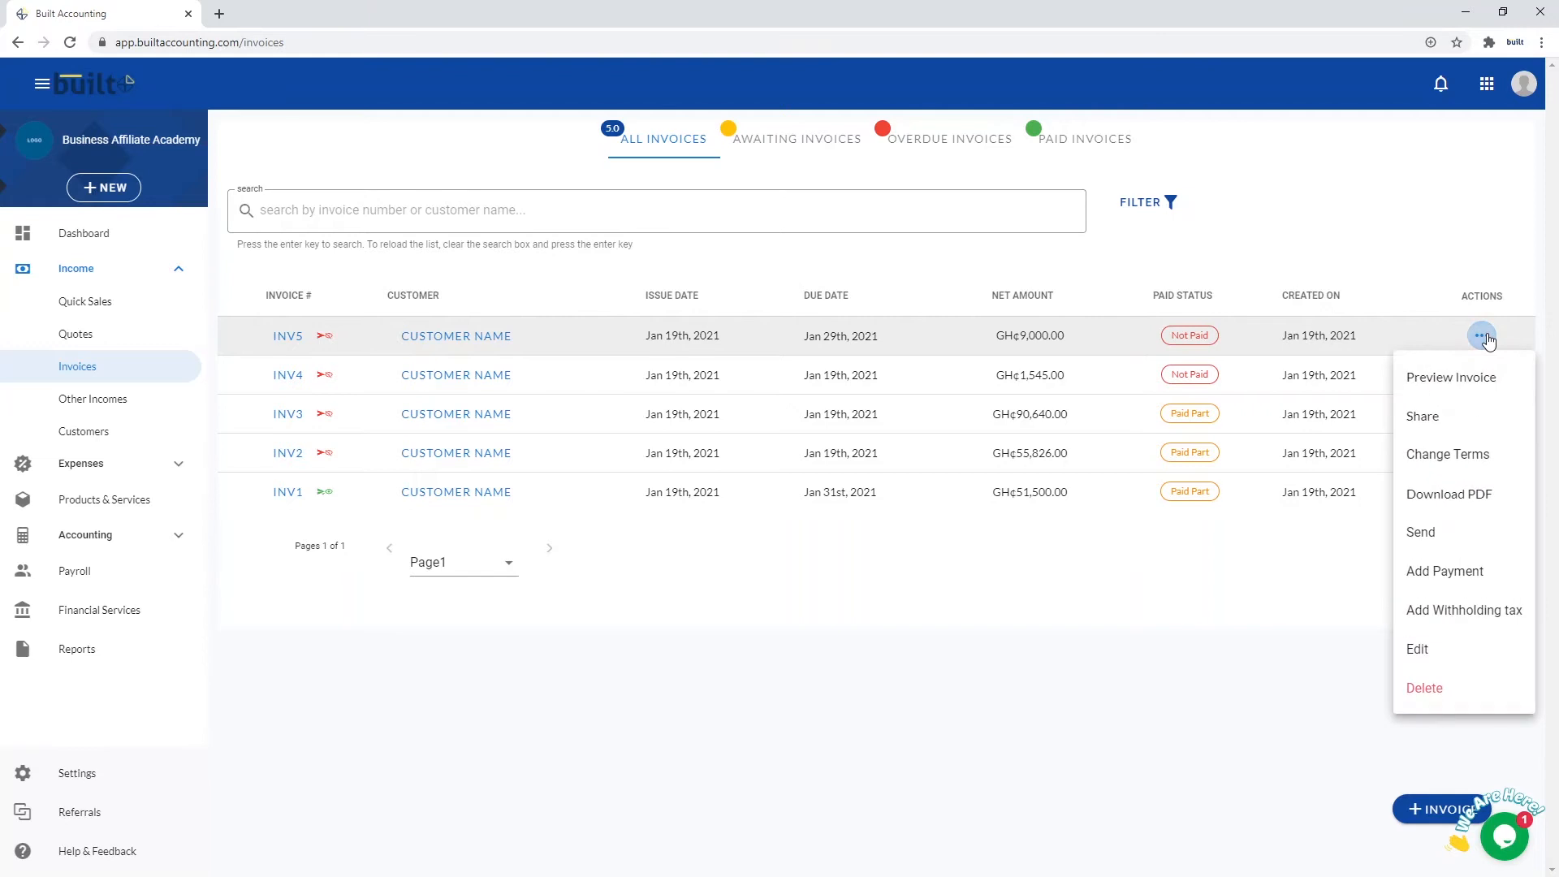
click(1421, 533)
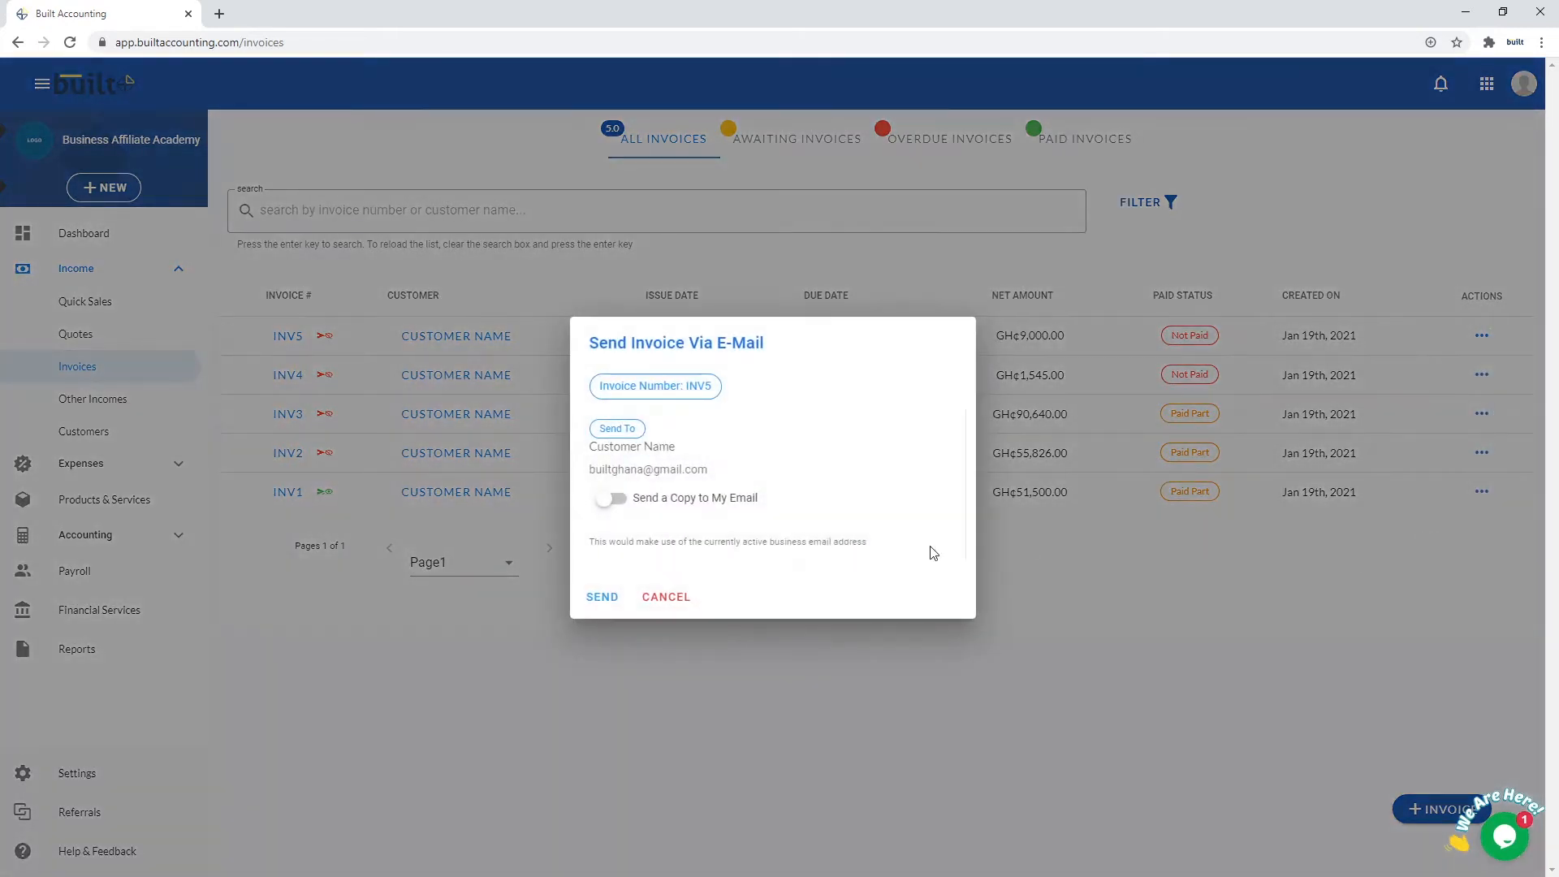
click(596, 598)
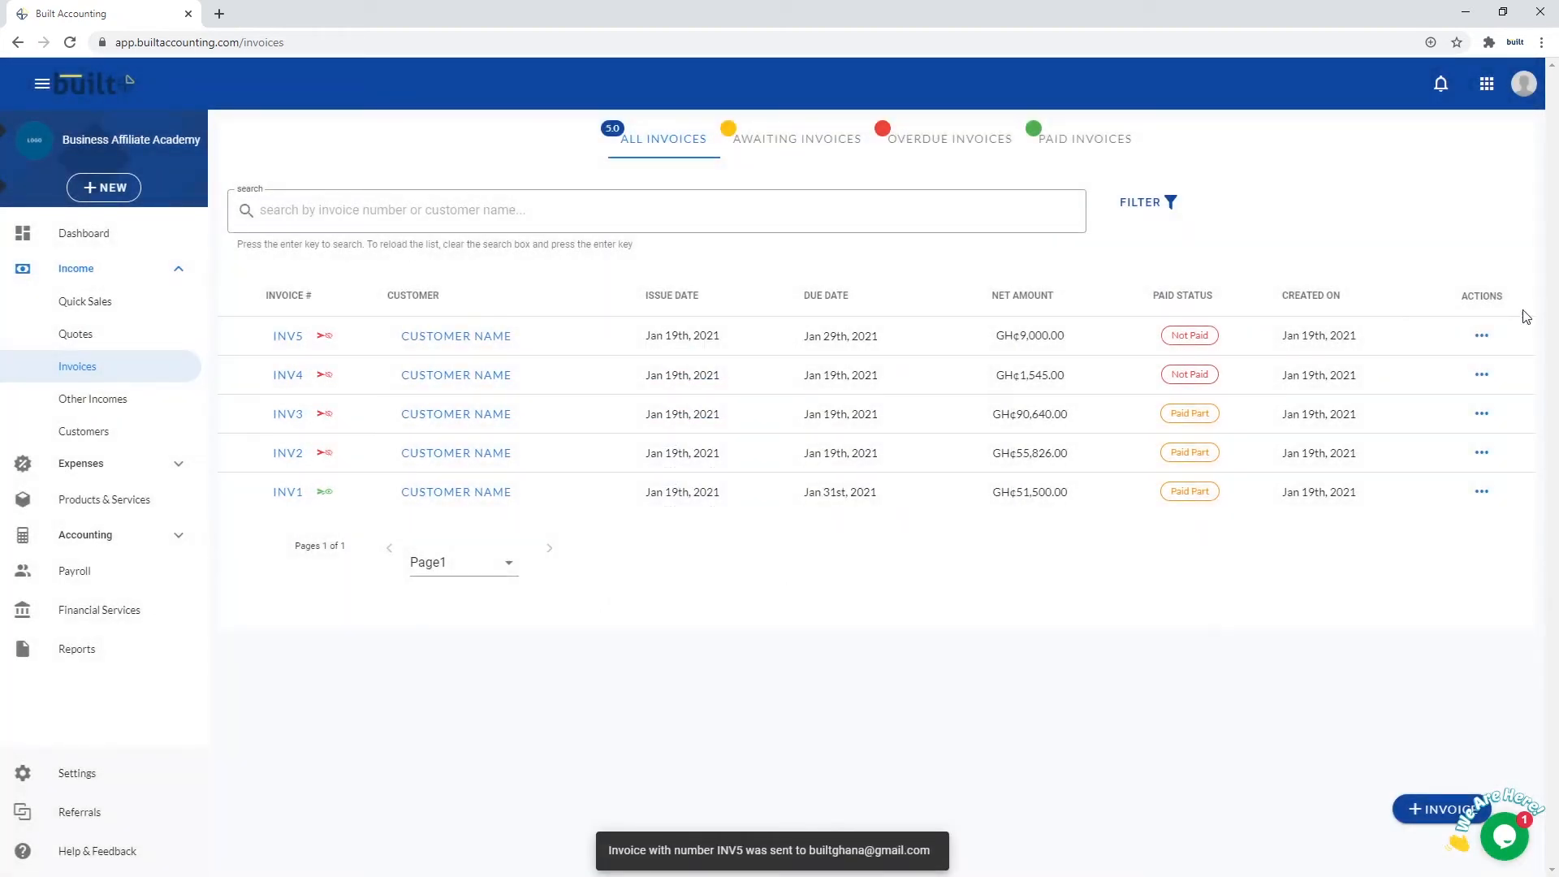
click(1485, 337)
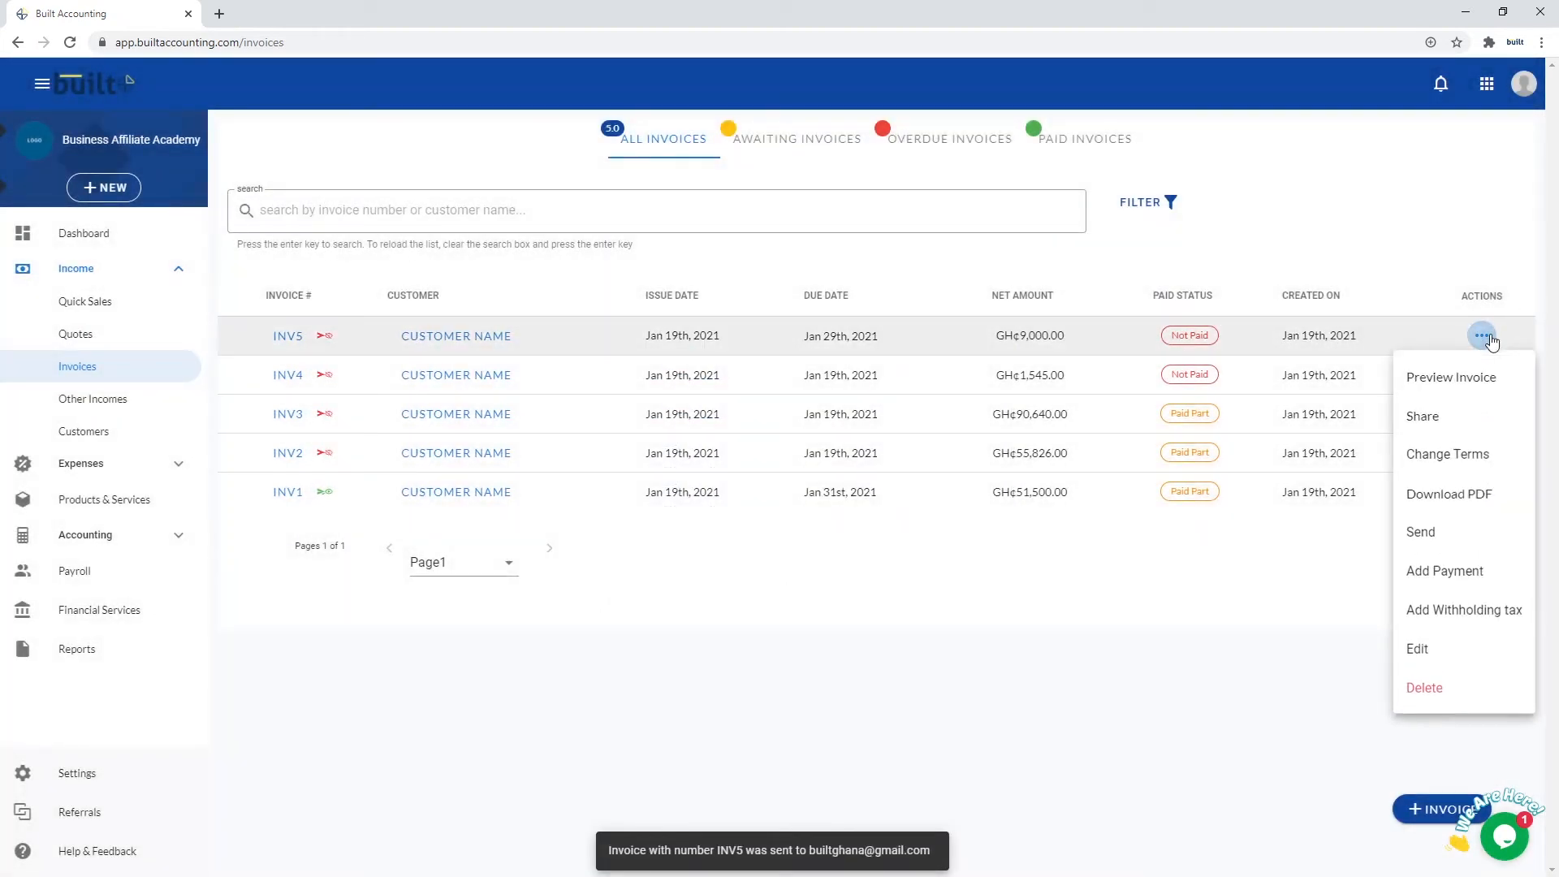
Record an 8000 payment on INV5 by Cheque into 123 Bank
click(1449, 575)
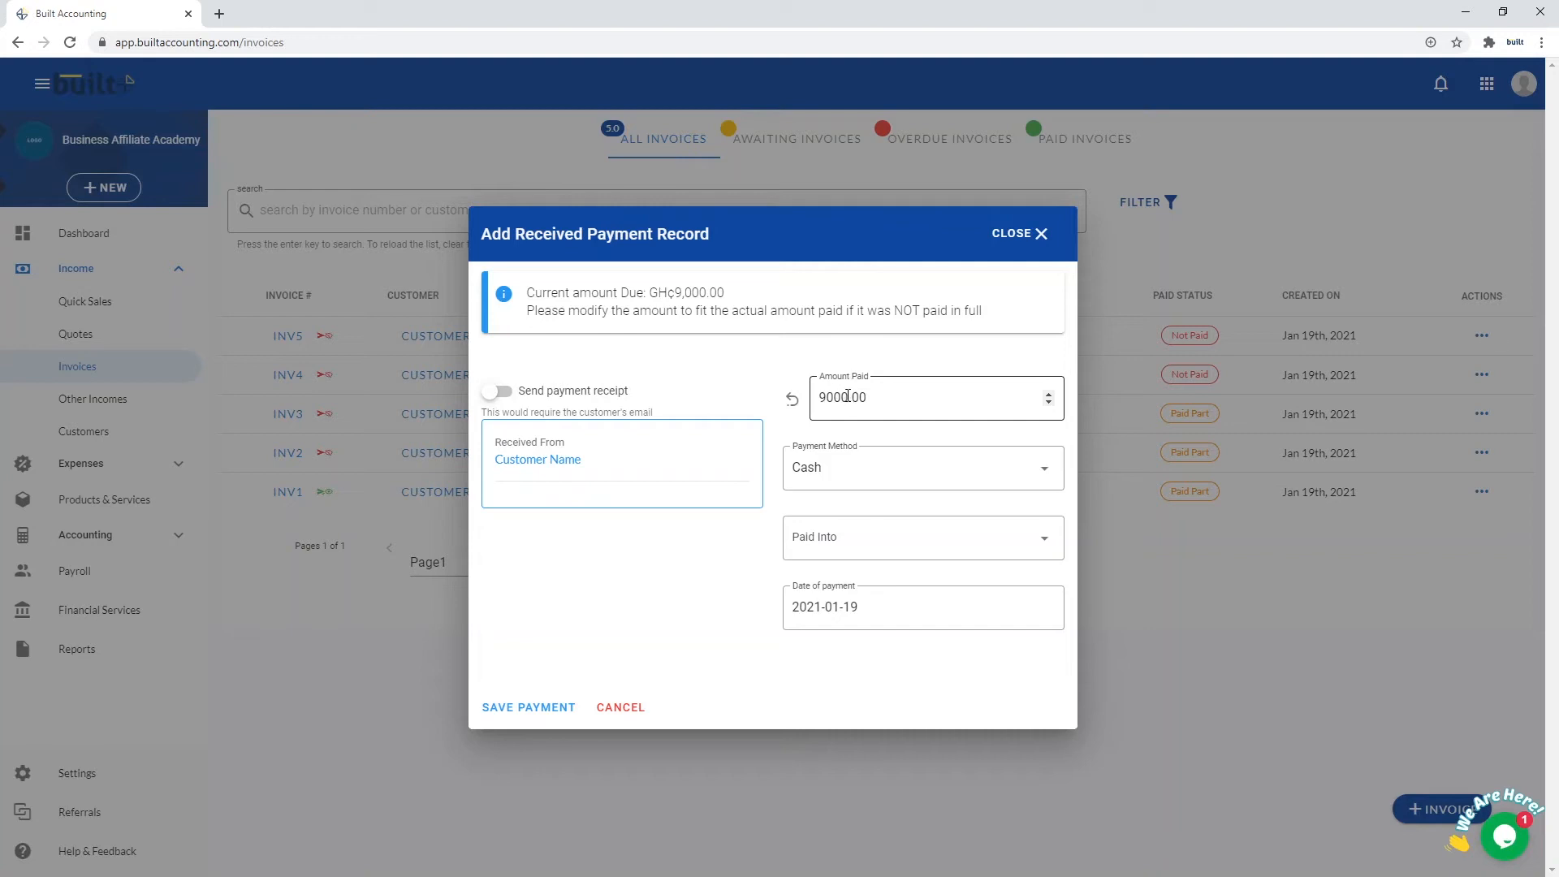
drag(846, 396, 821, 396)
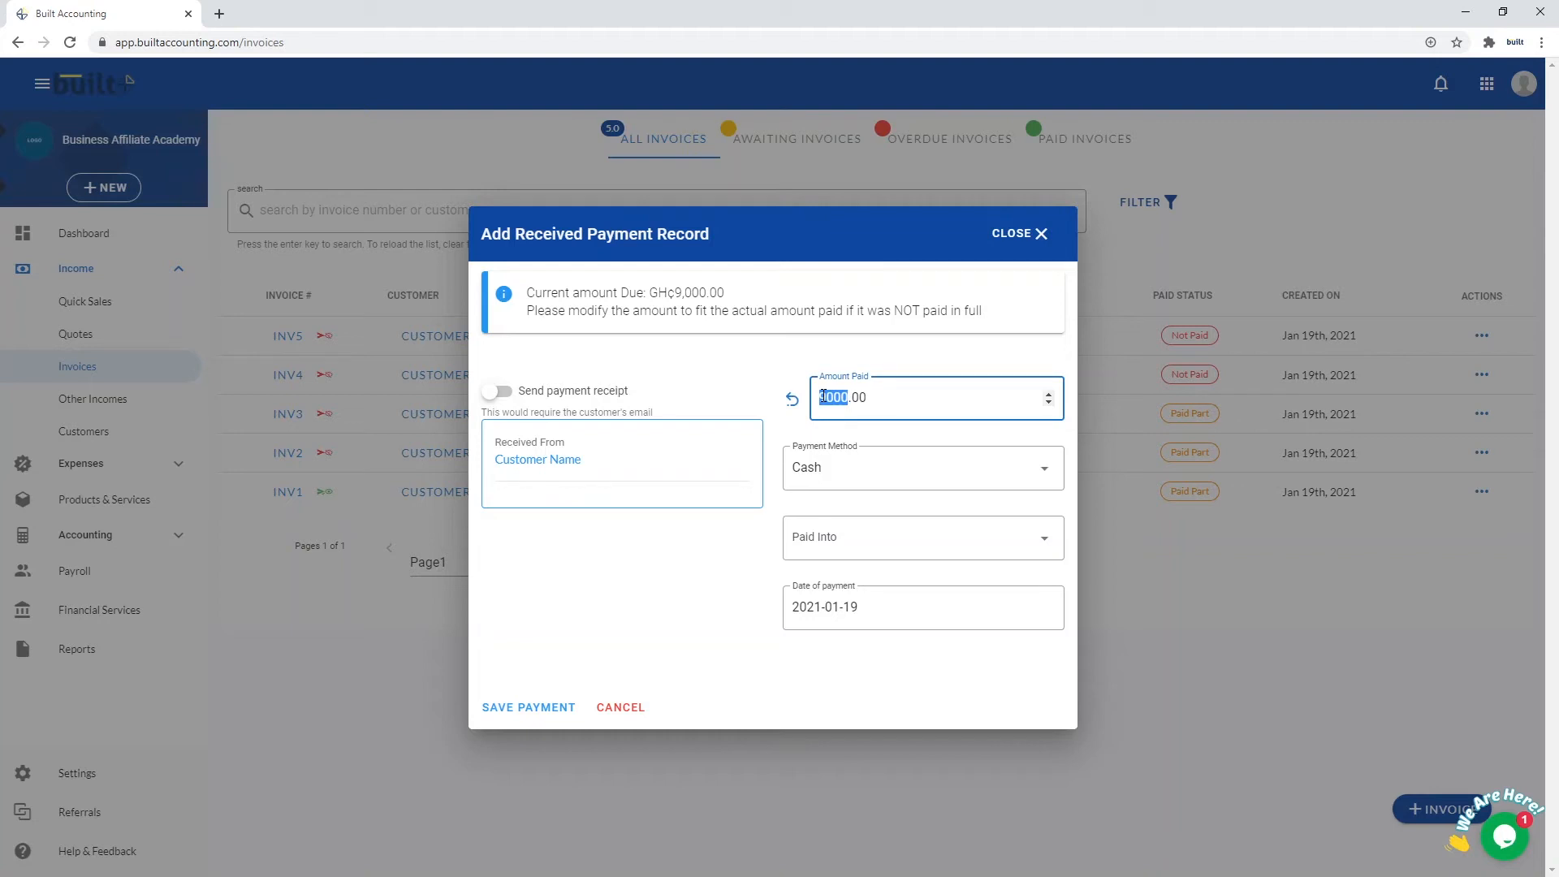
text(8000)
click(923, 474)
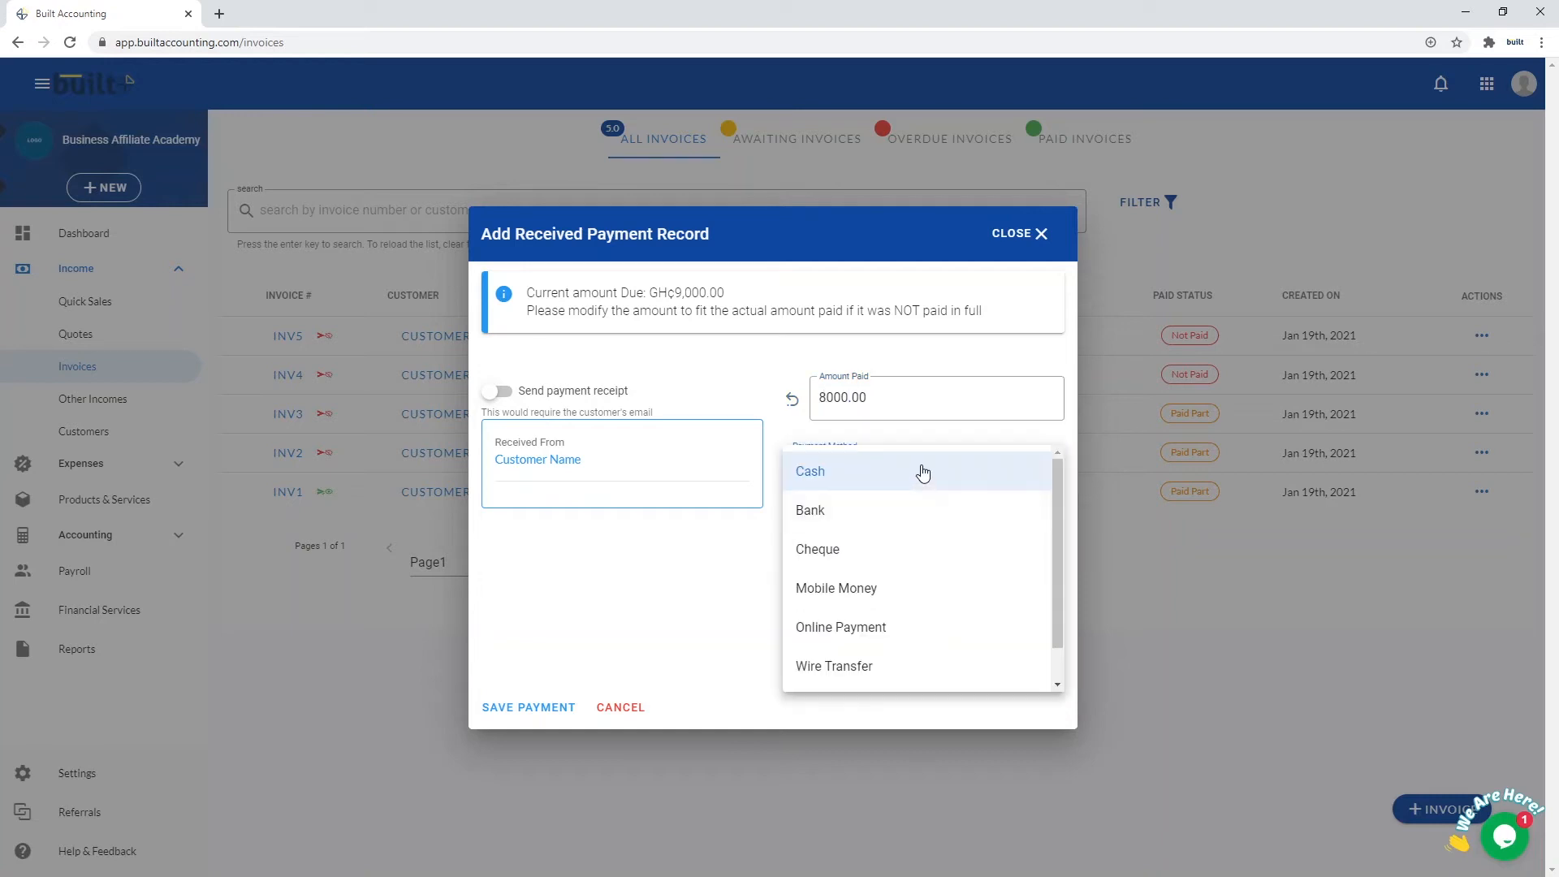
click(868, 551)
click(876, 545)
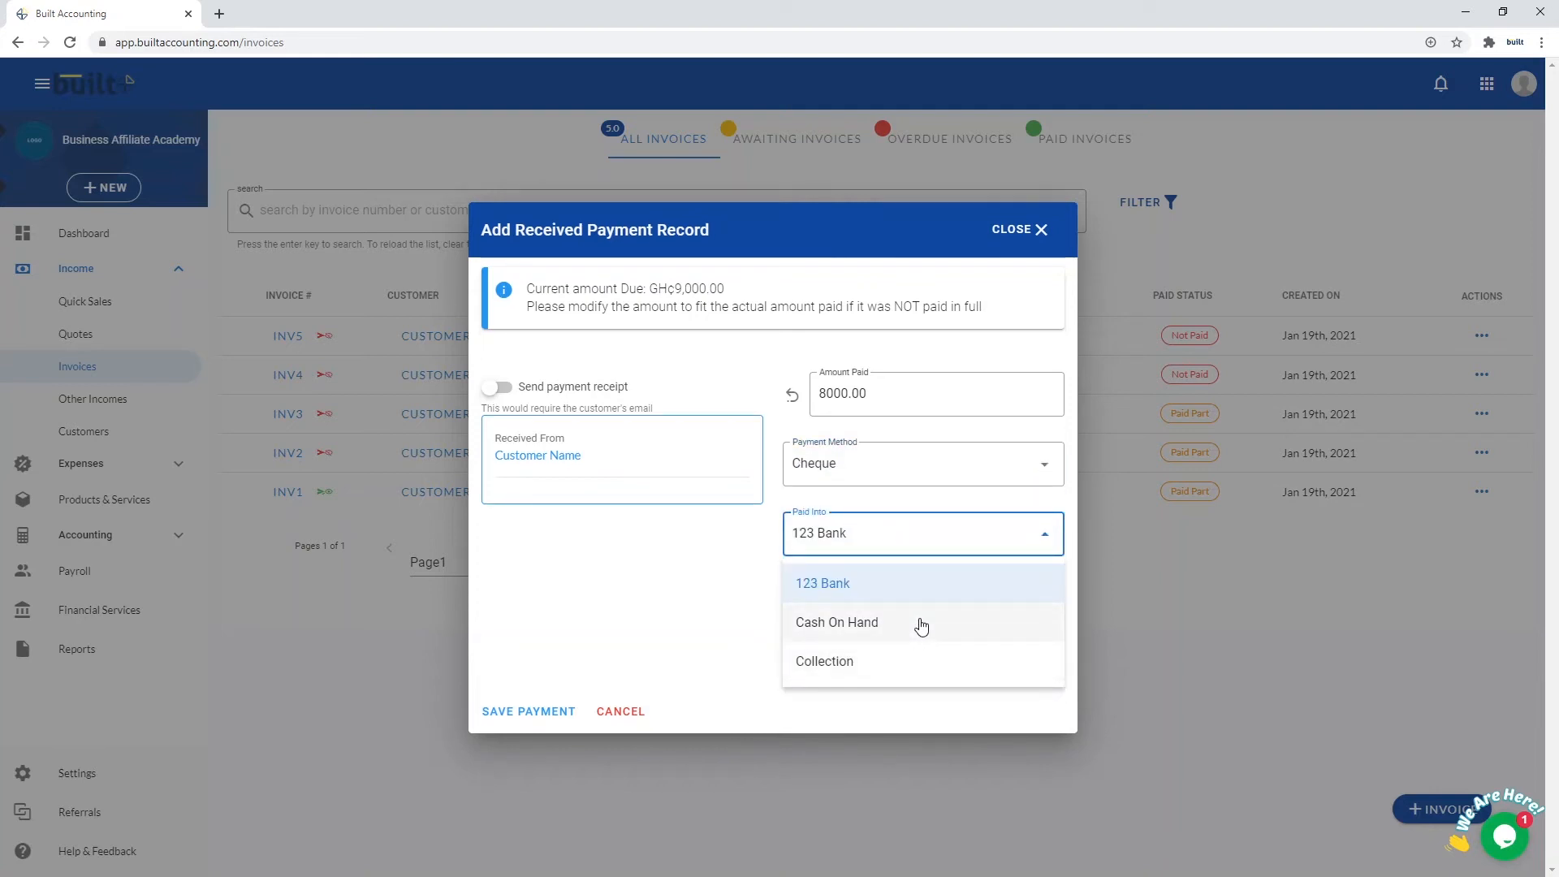
click(920, 587)
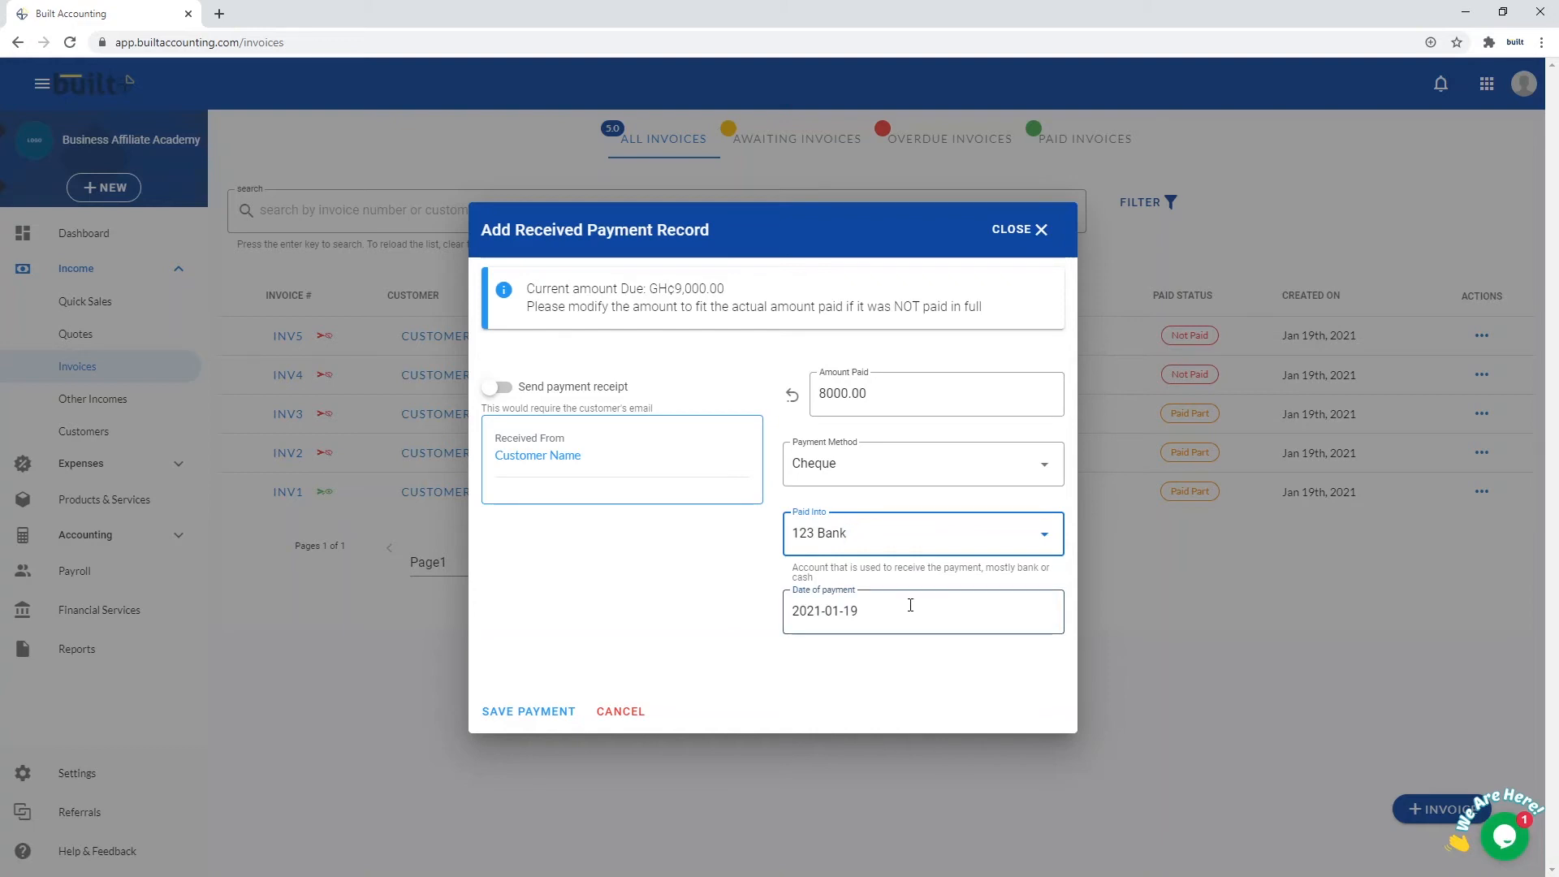
Date the payment 2021-01-18, enable the payment receipt, and save it
click(909, 604)
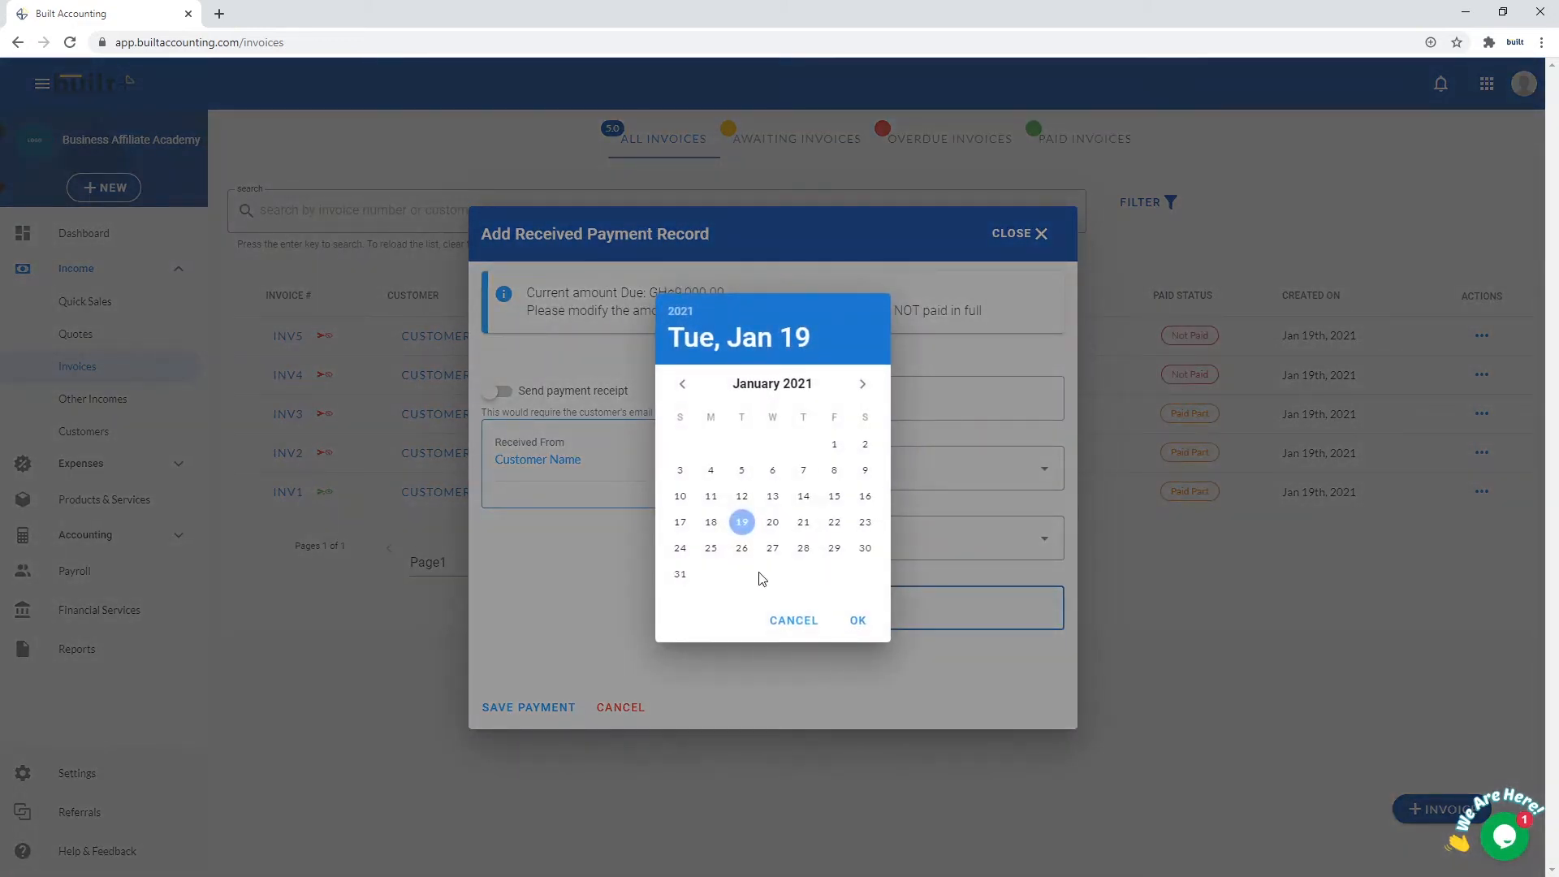
click(711, 522)
click(858, 621)
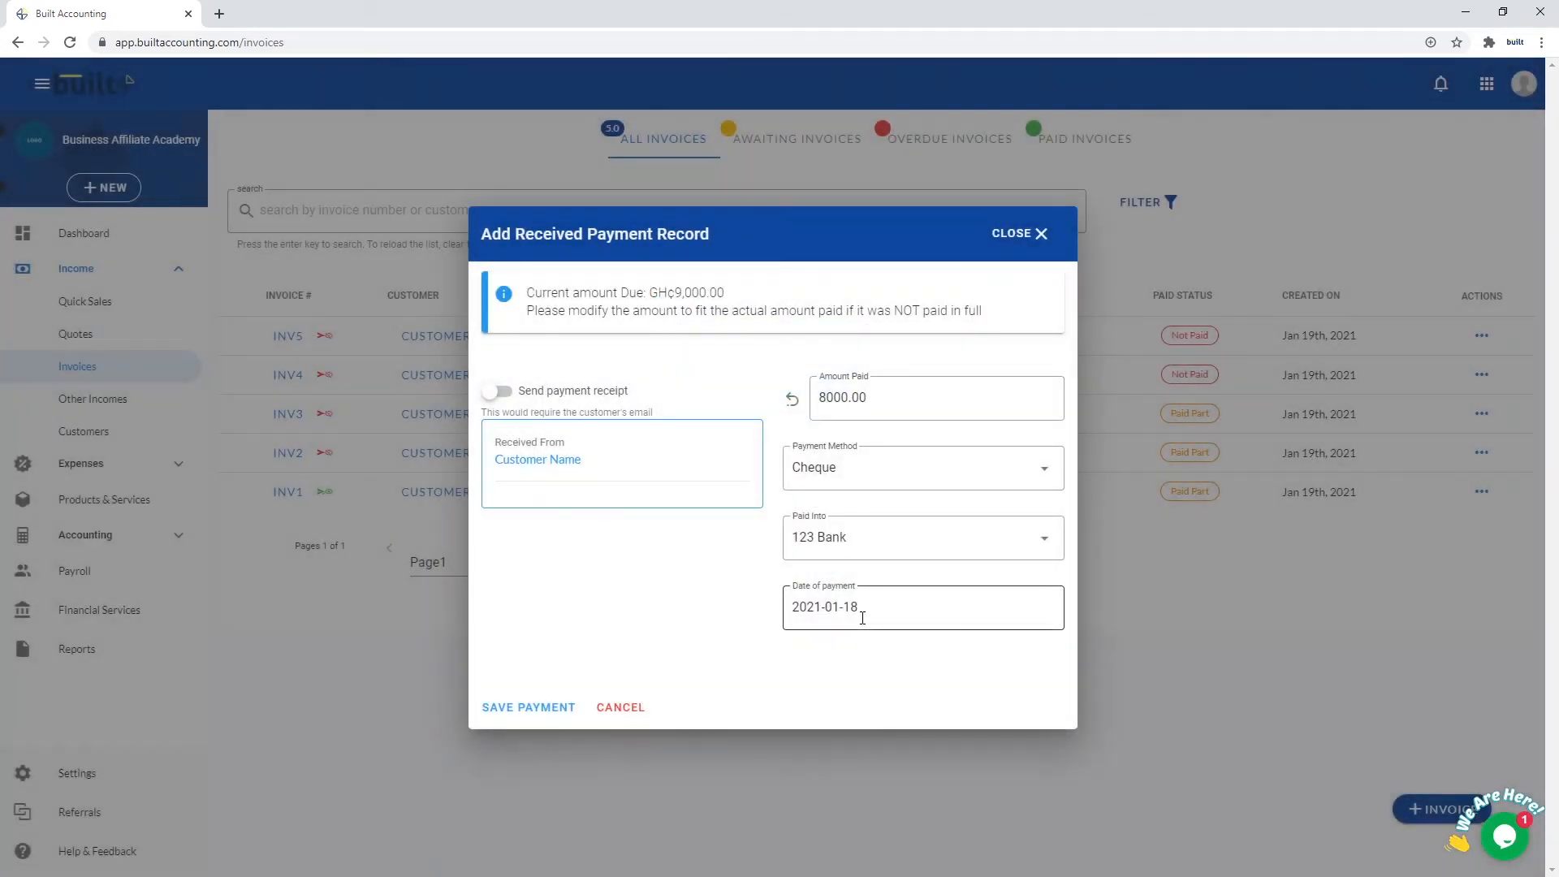
click(494, 393)
click(551, 710)
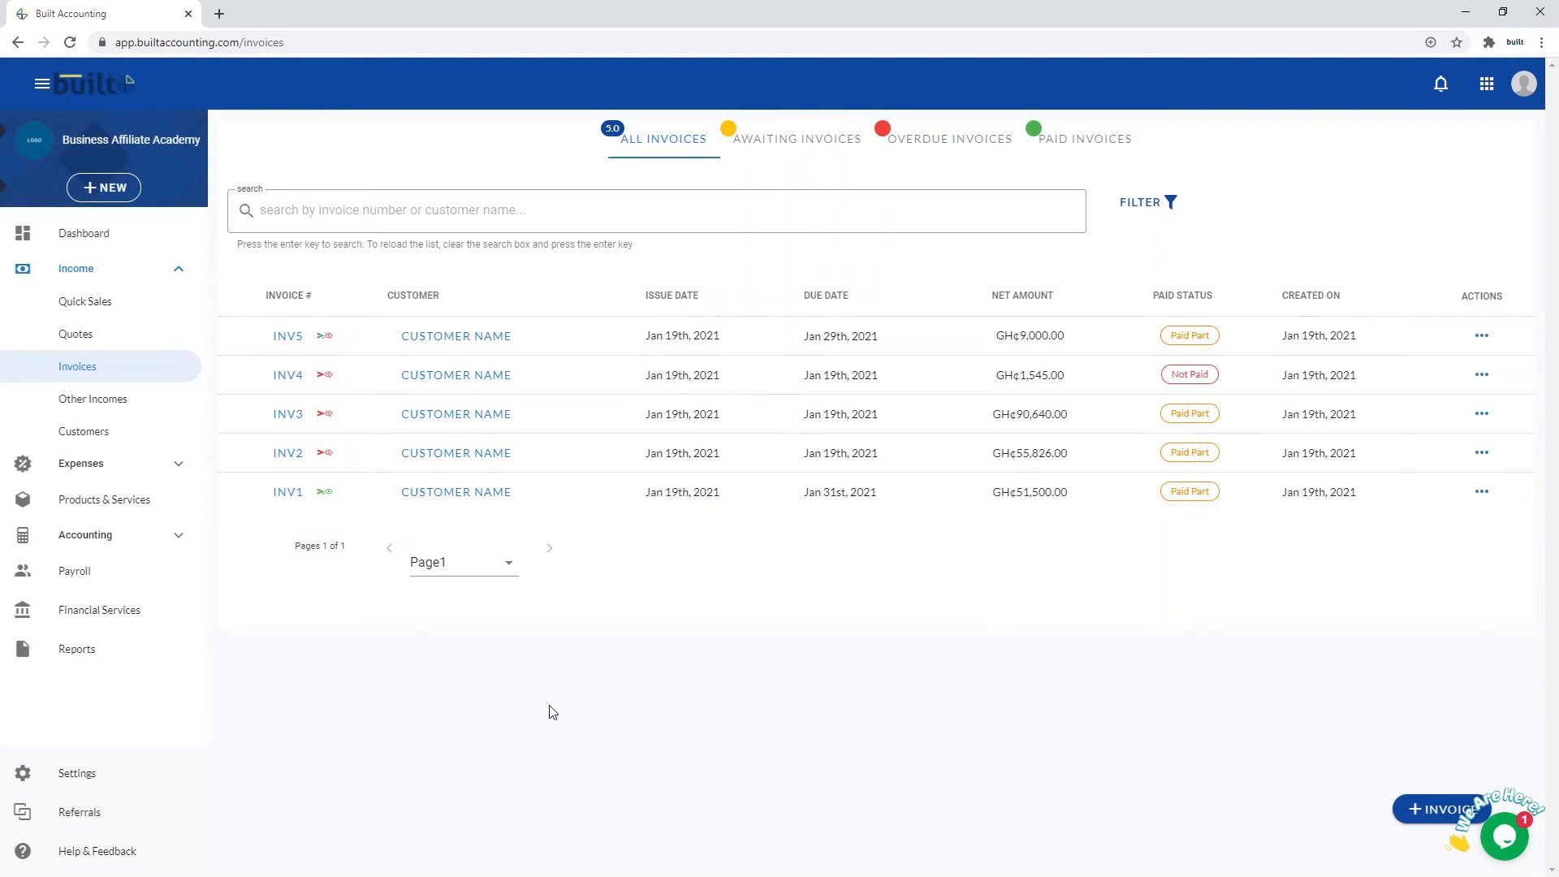
click(1481, 336)
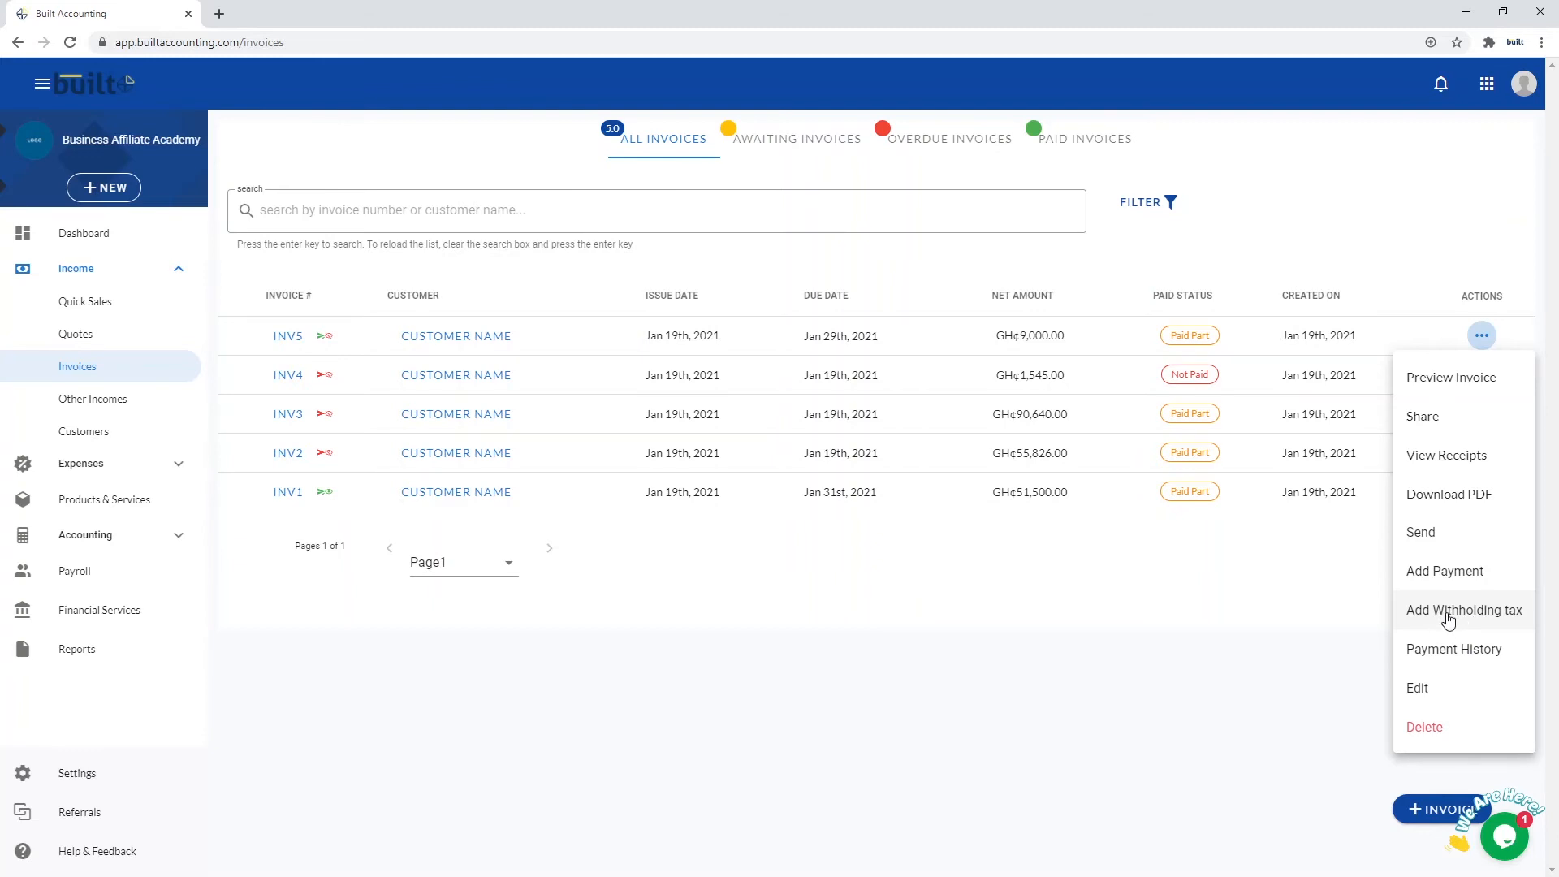
click(1447, 615)
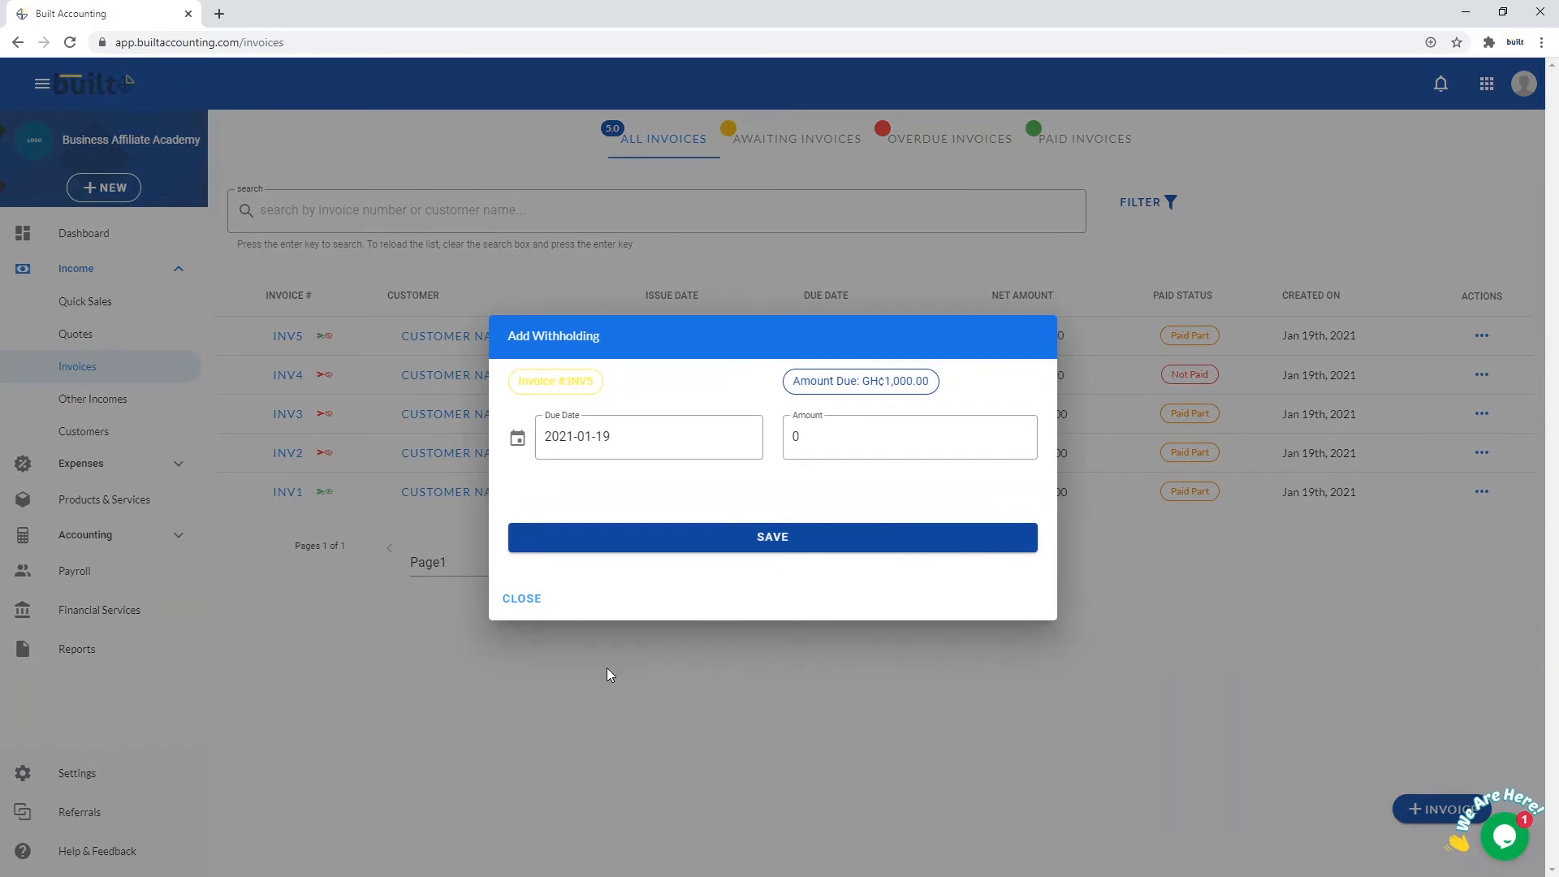
click(519, 599)
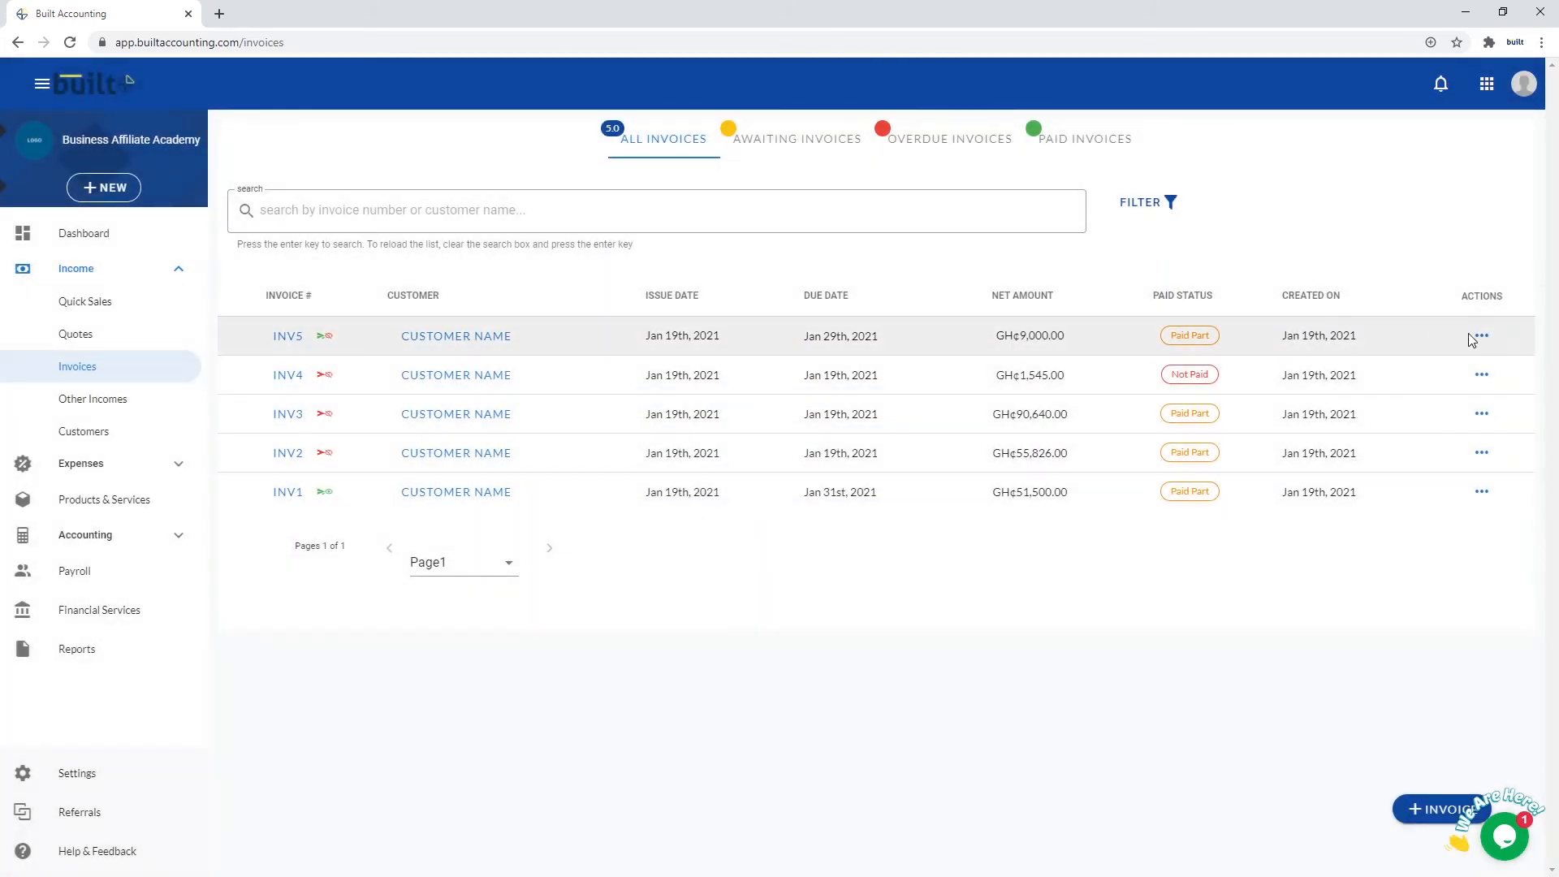
click(1482, 345)
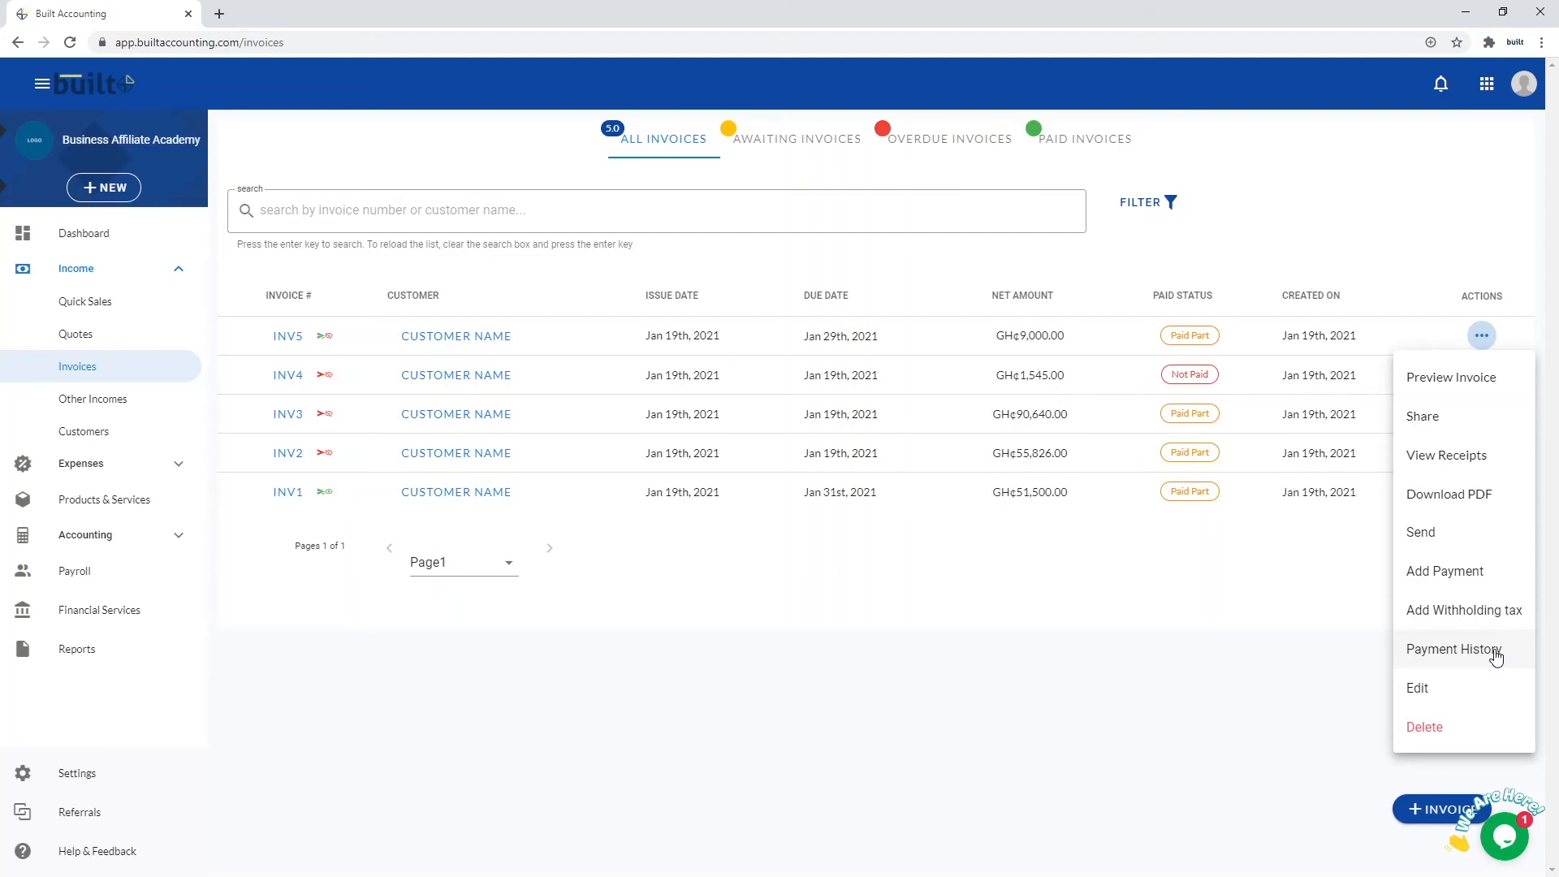
click(1496, 656)
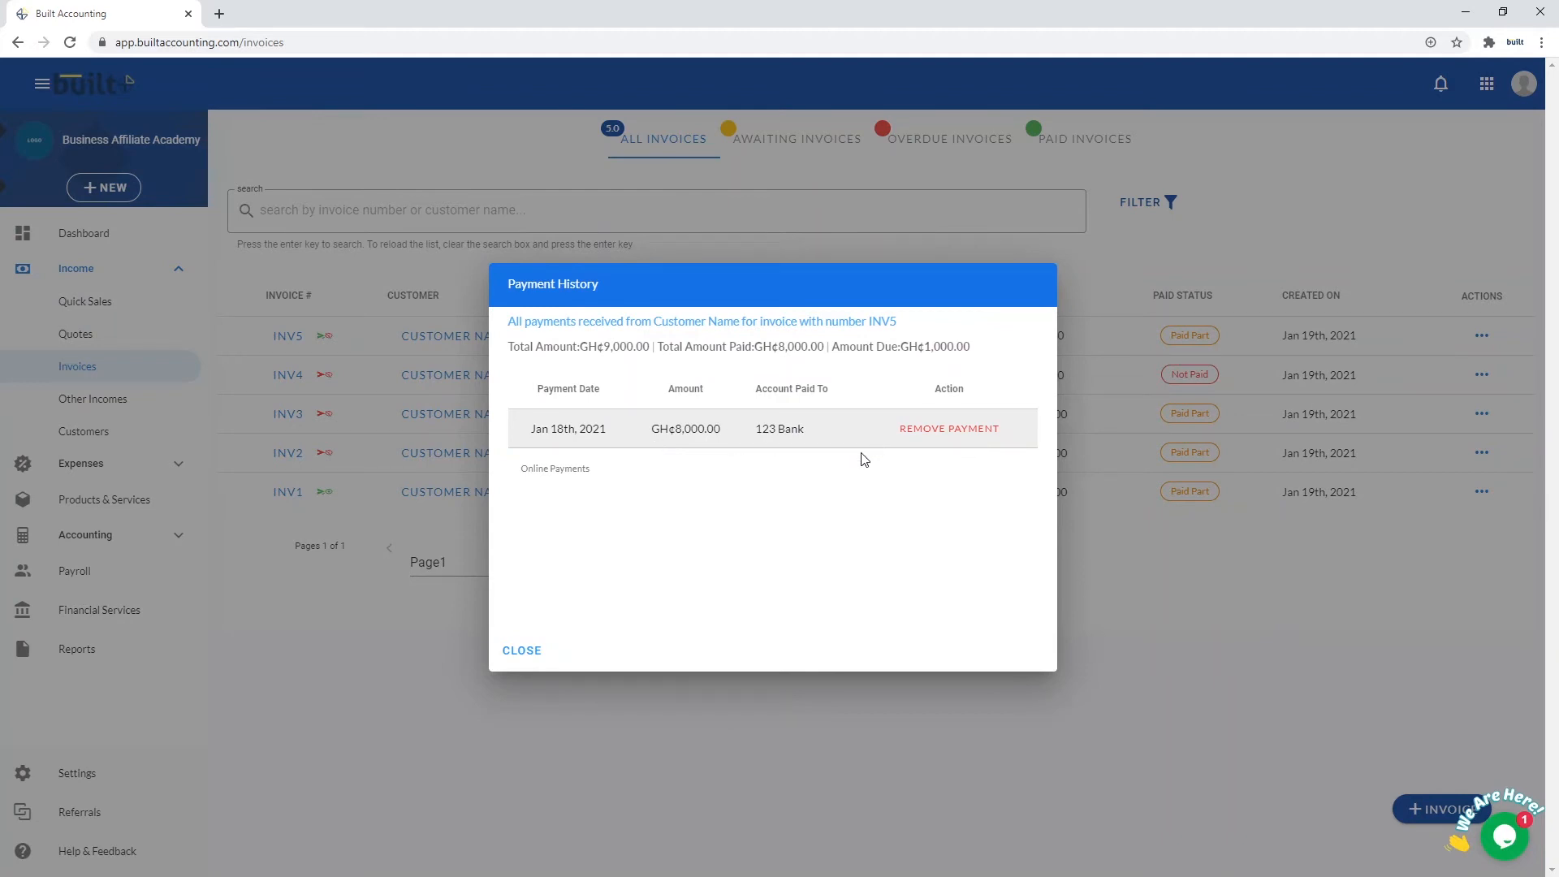
click(522, 651)
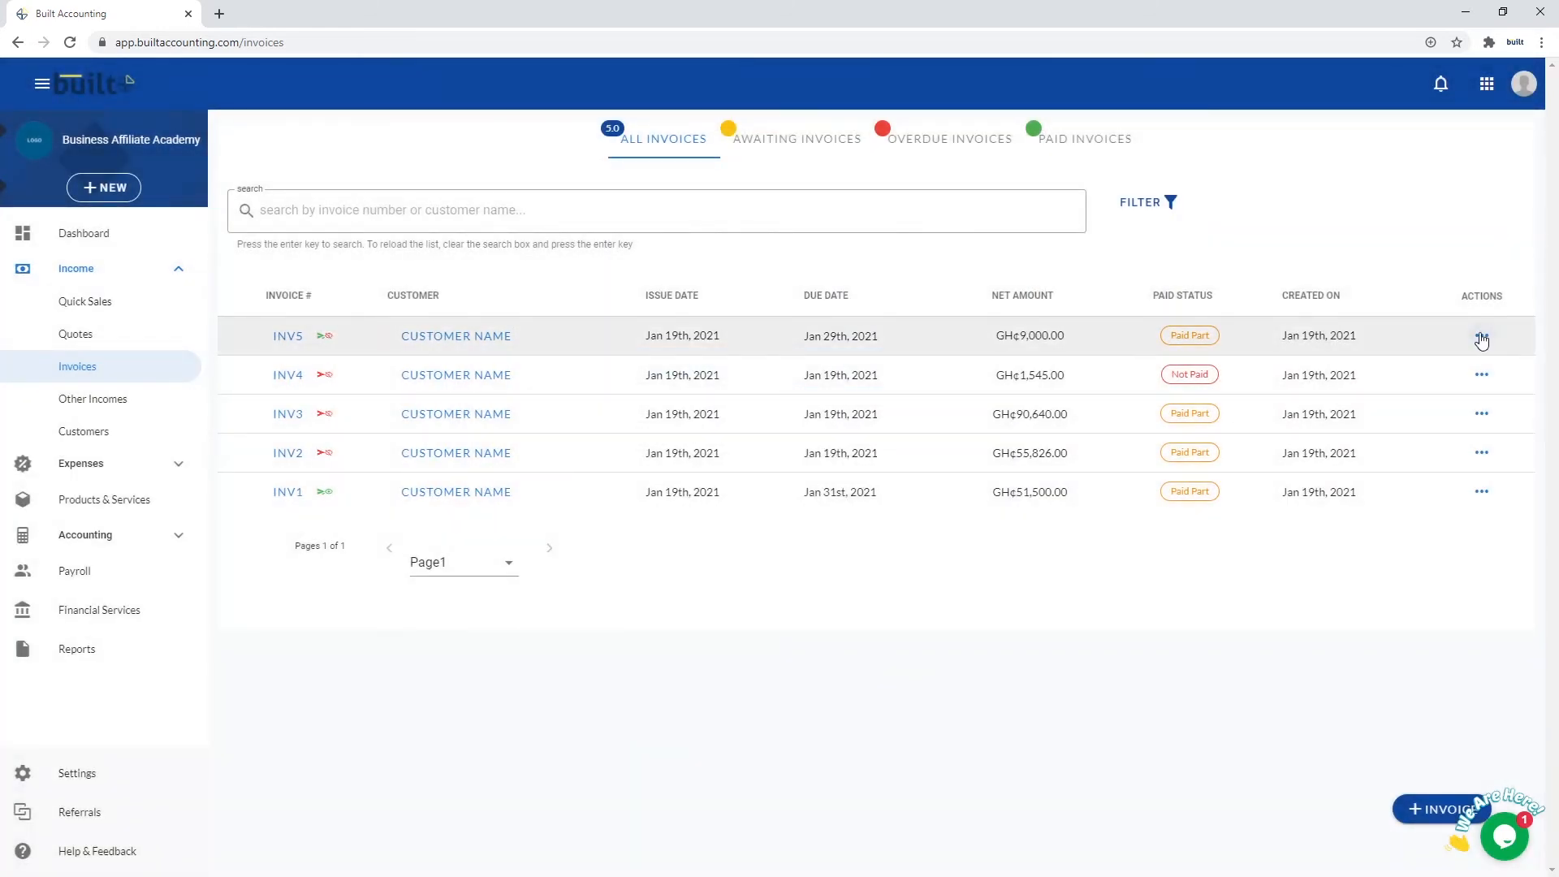
Dismiss INV5's actions menu and return to Invoices through the Income section
click(1482, 337)
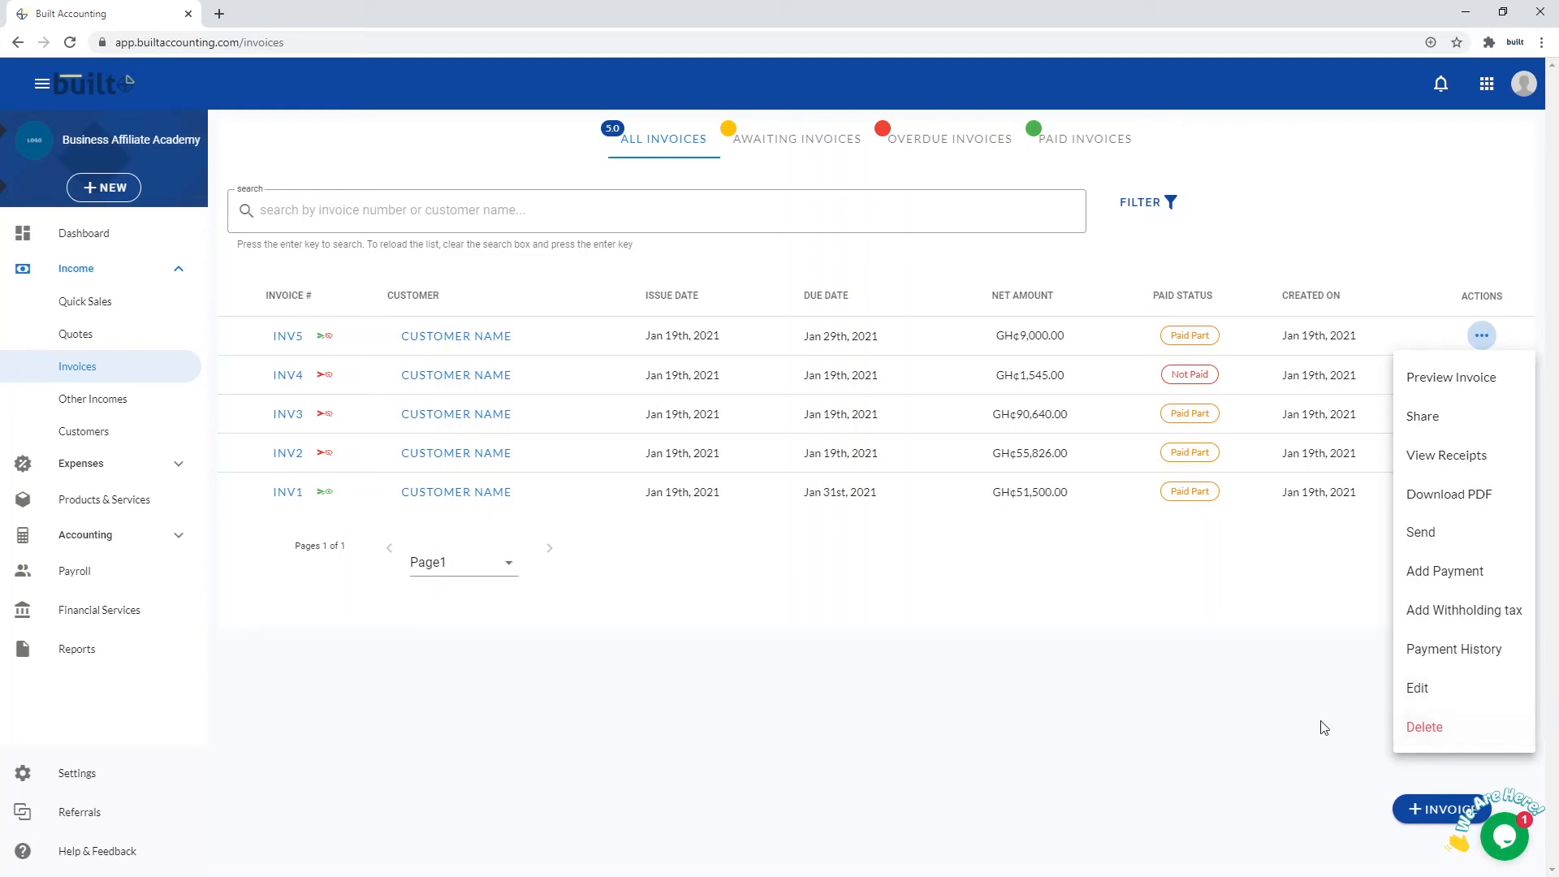
click(1331, 696)
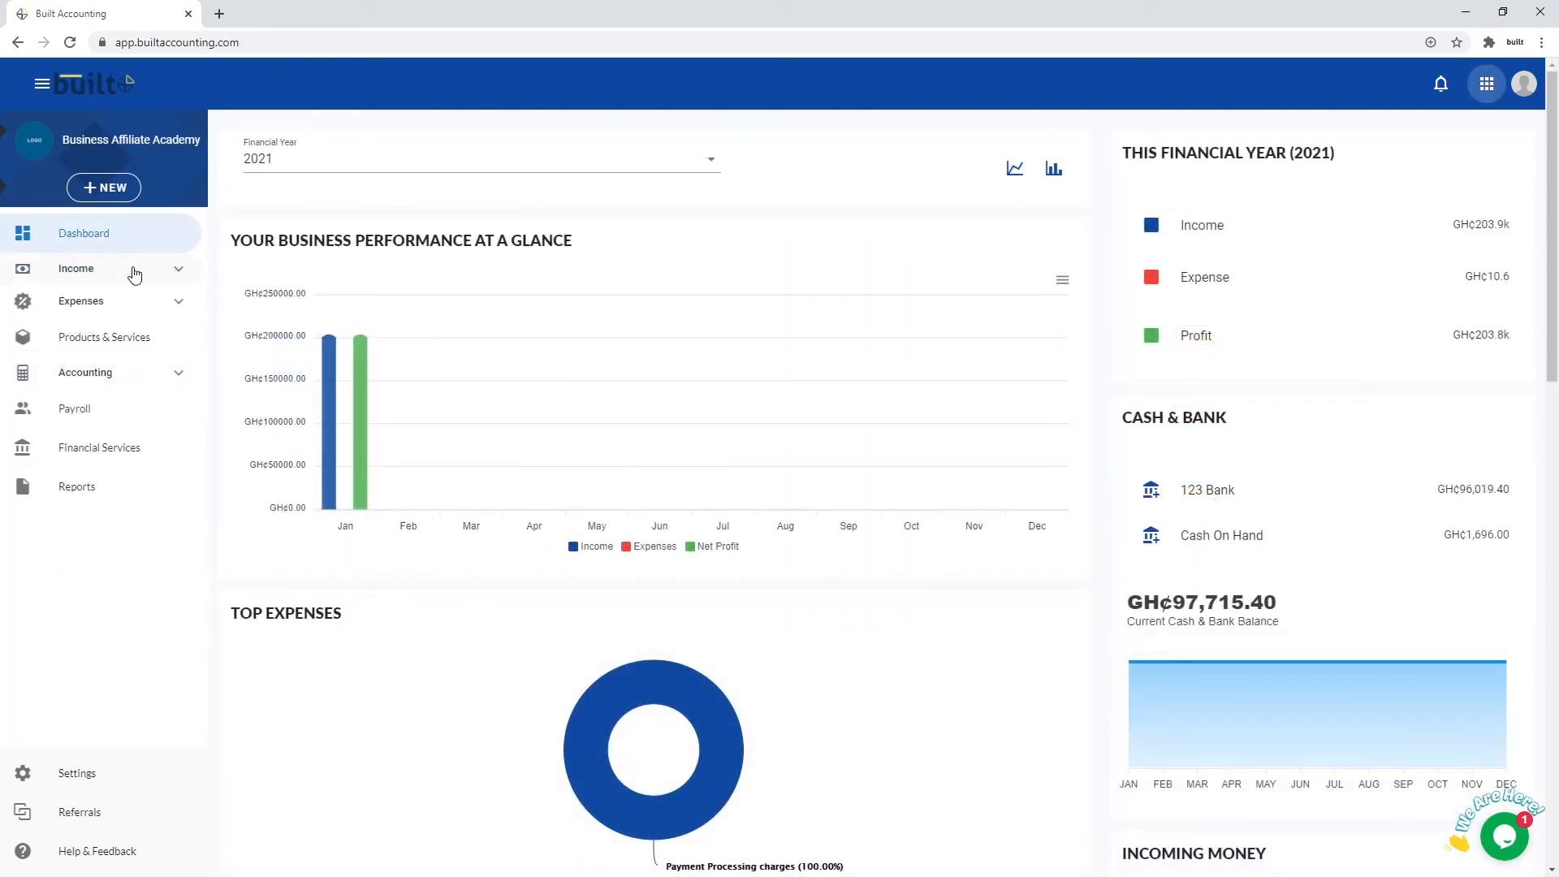
click(134, 270)
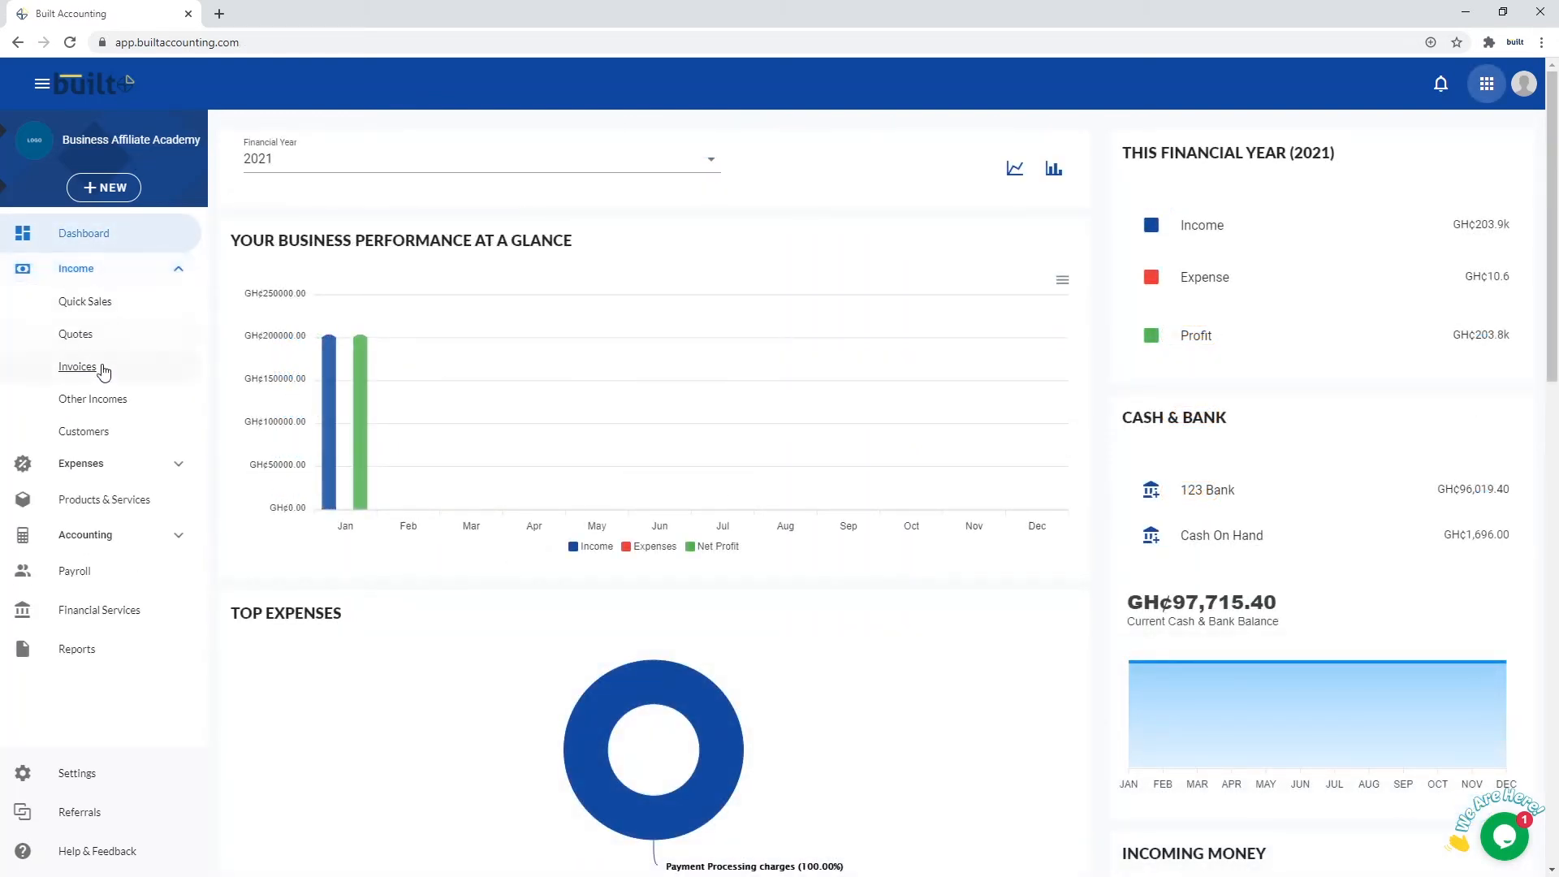
click(100, 370)
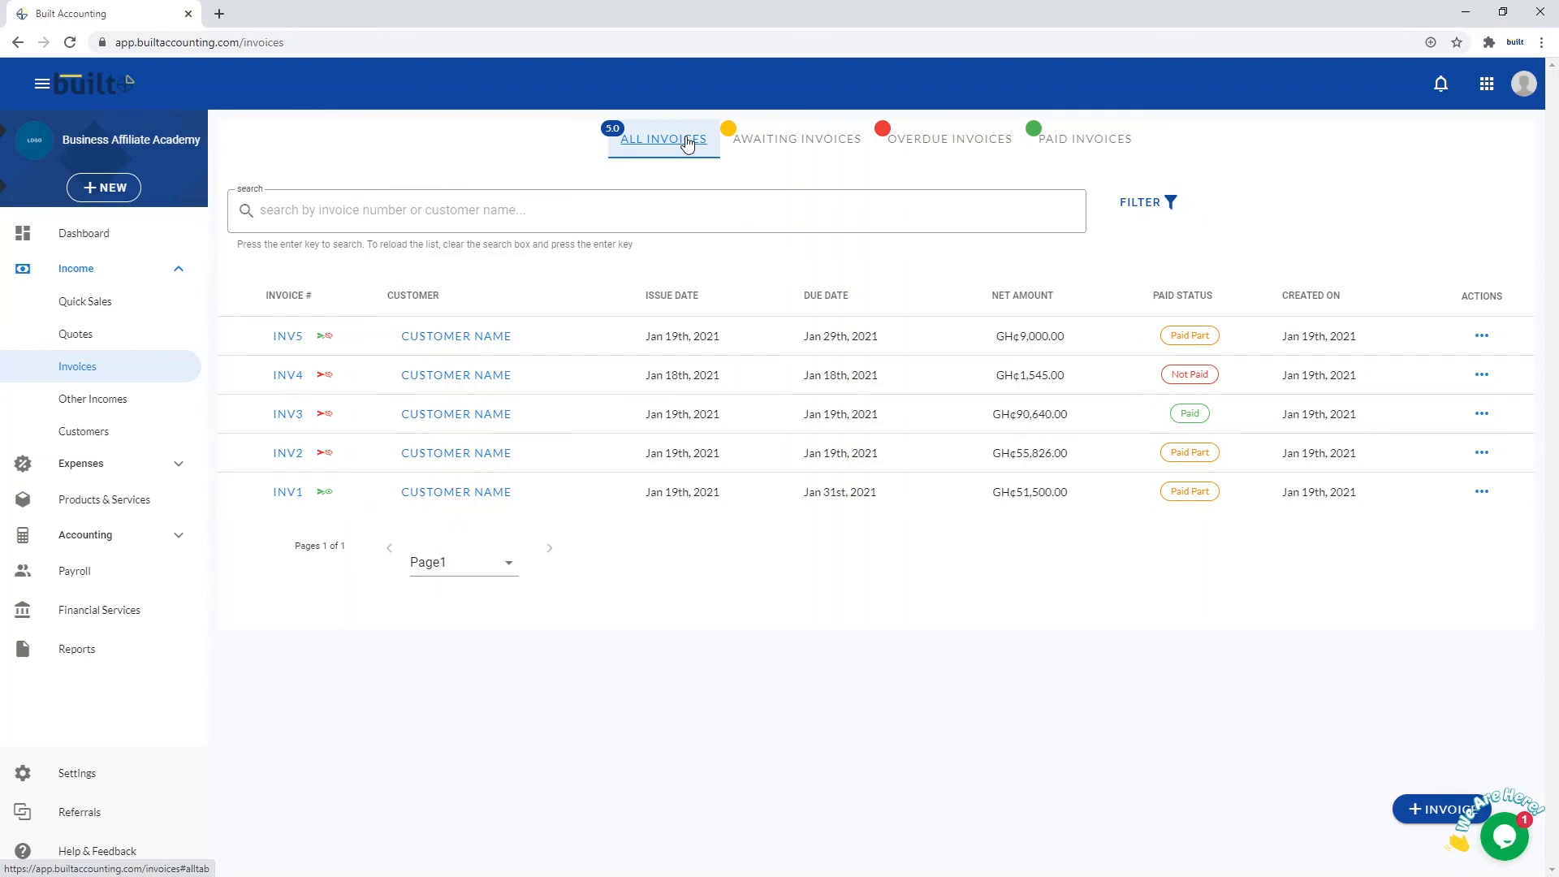
Cycle twice through the Awaiting, Overdue and Paid invoice tabs, ending on All Invoices
click(780, 151)
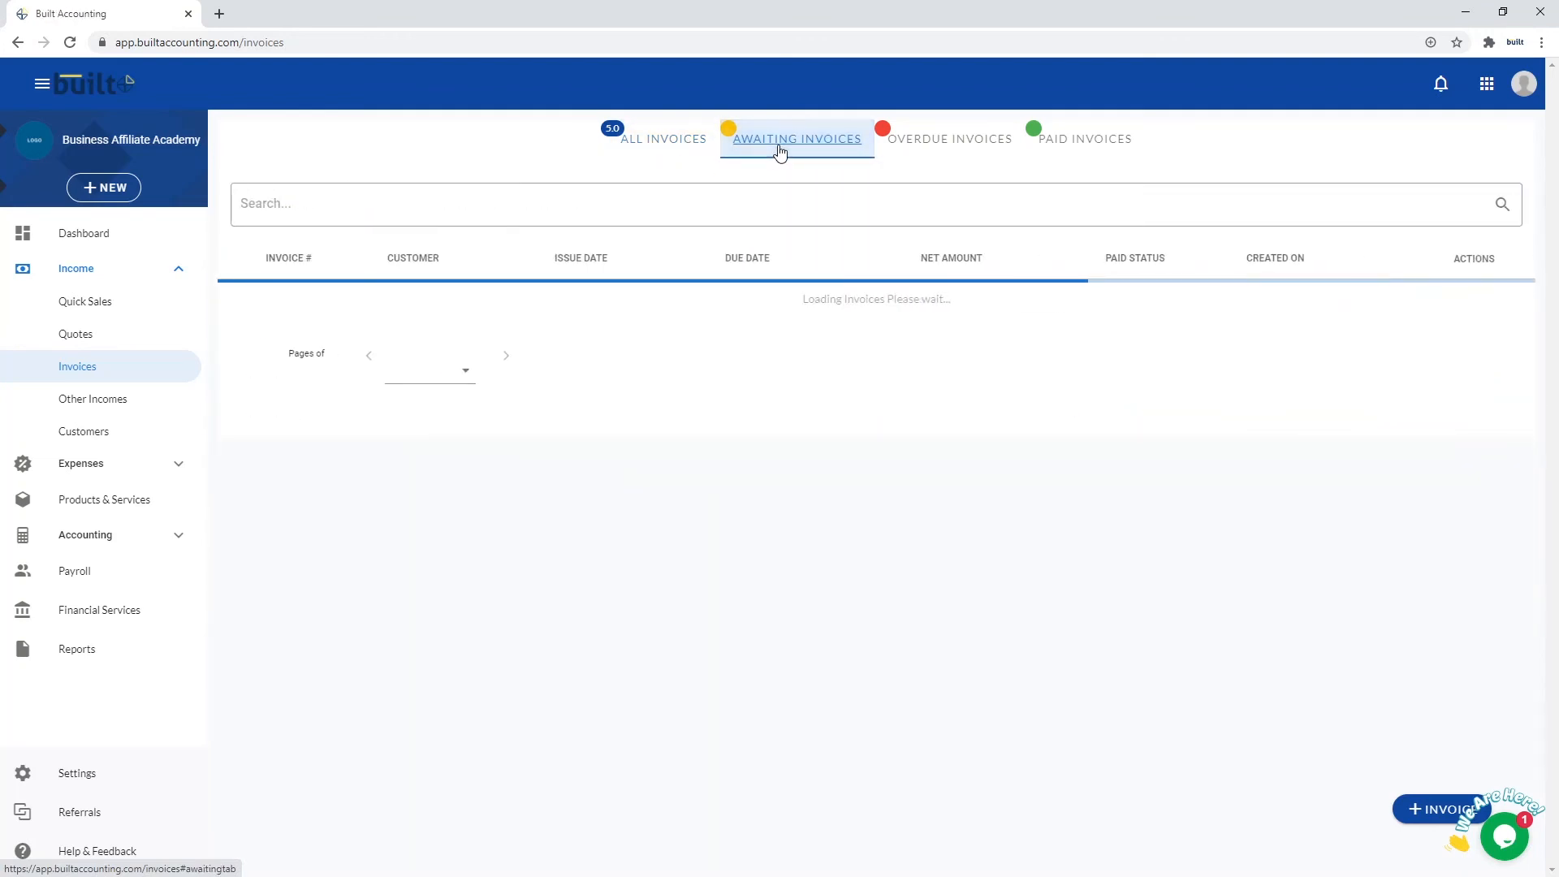
click(913, 153)
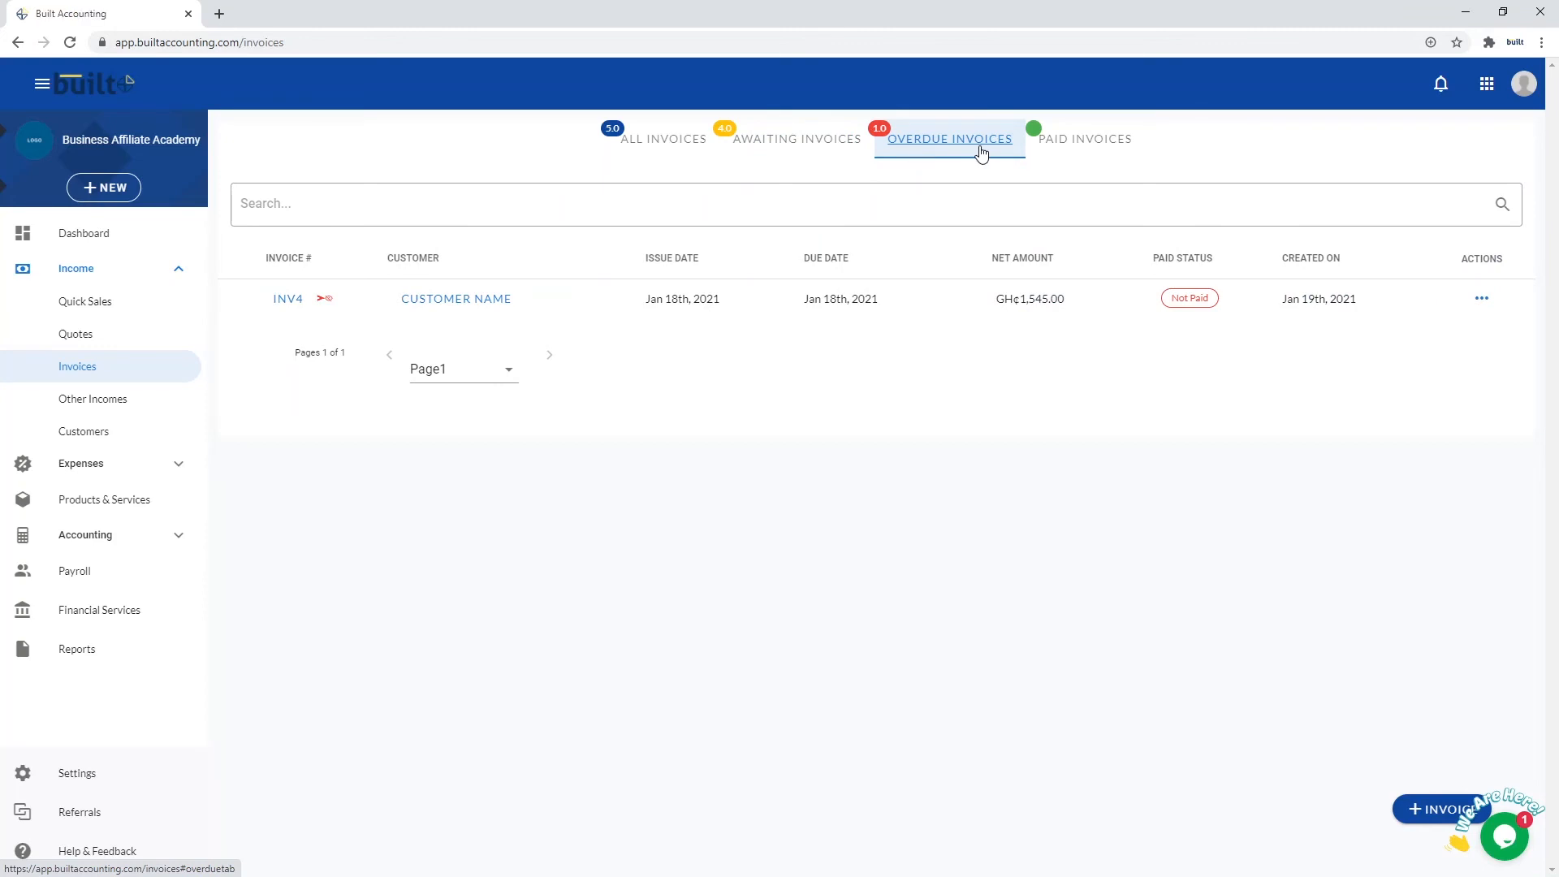
click(1051, 154)
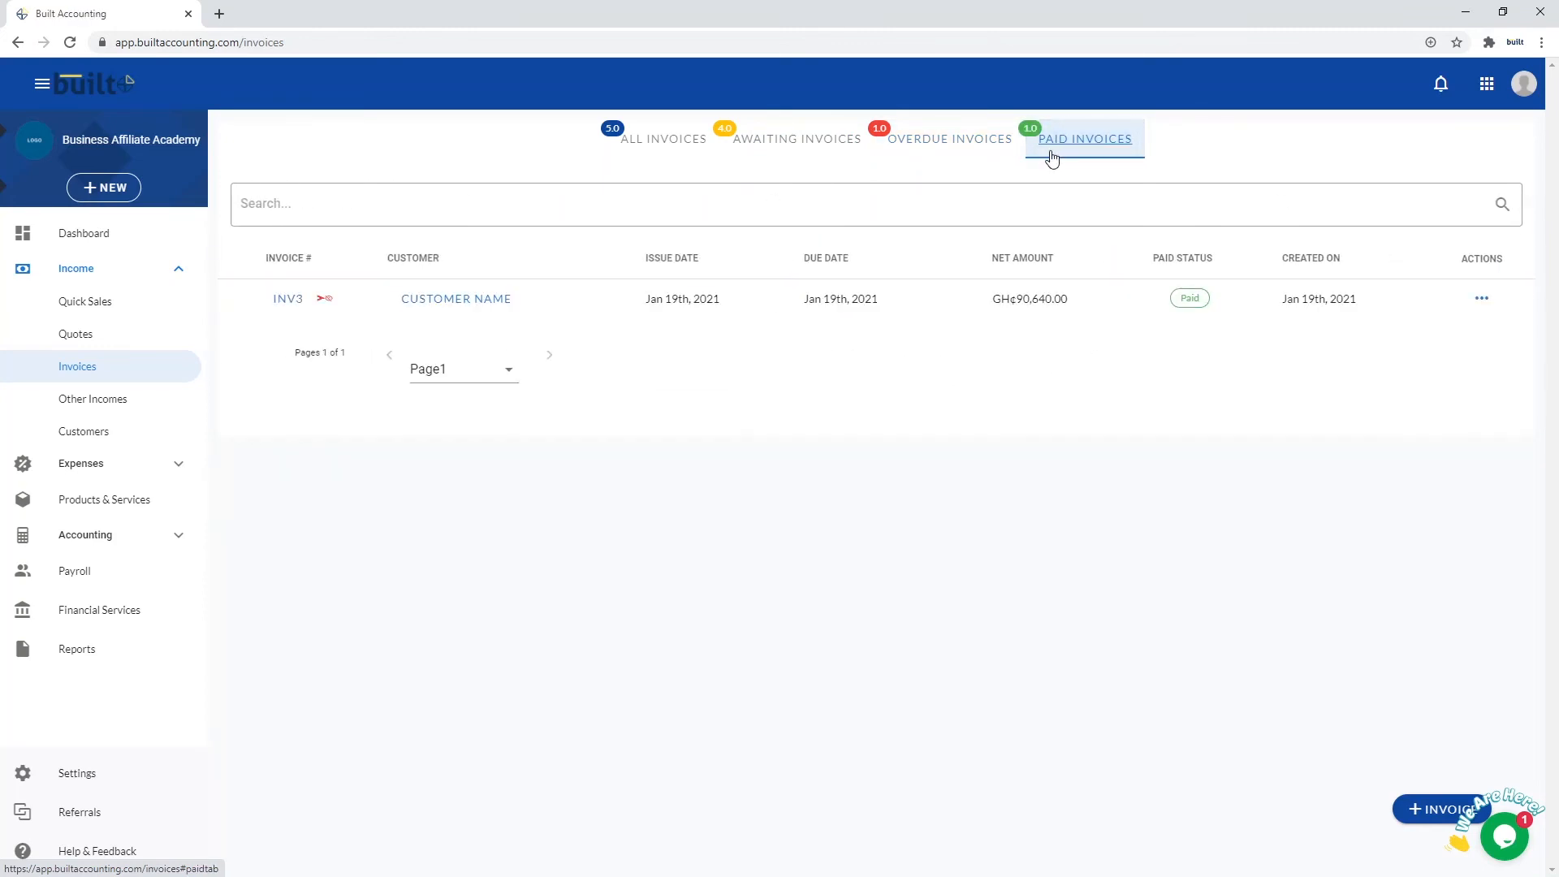
click(664, 140)
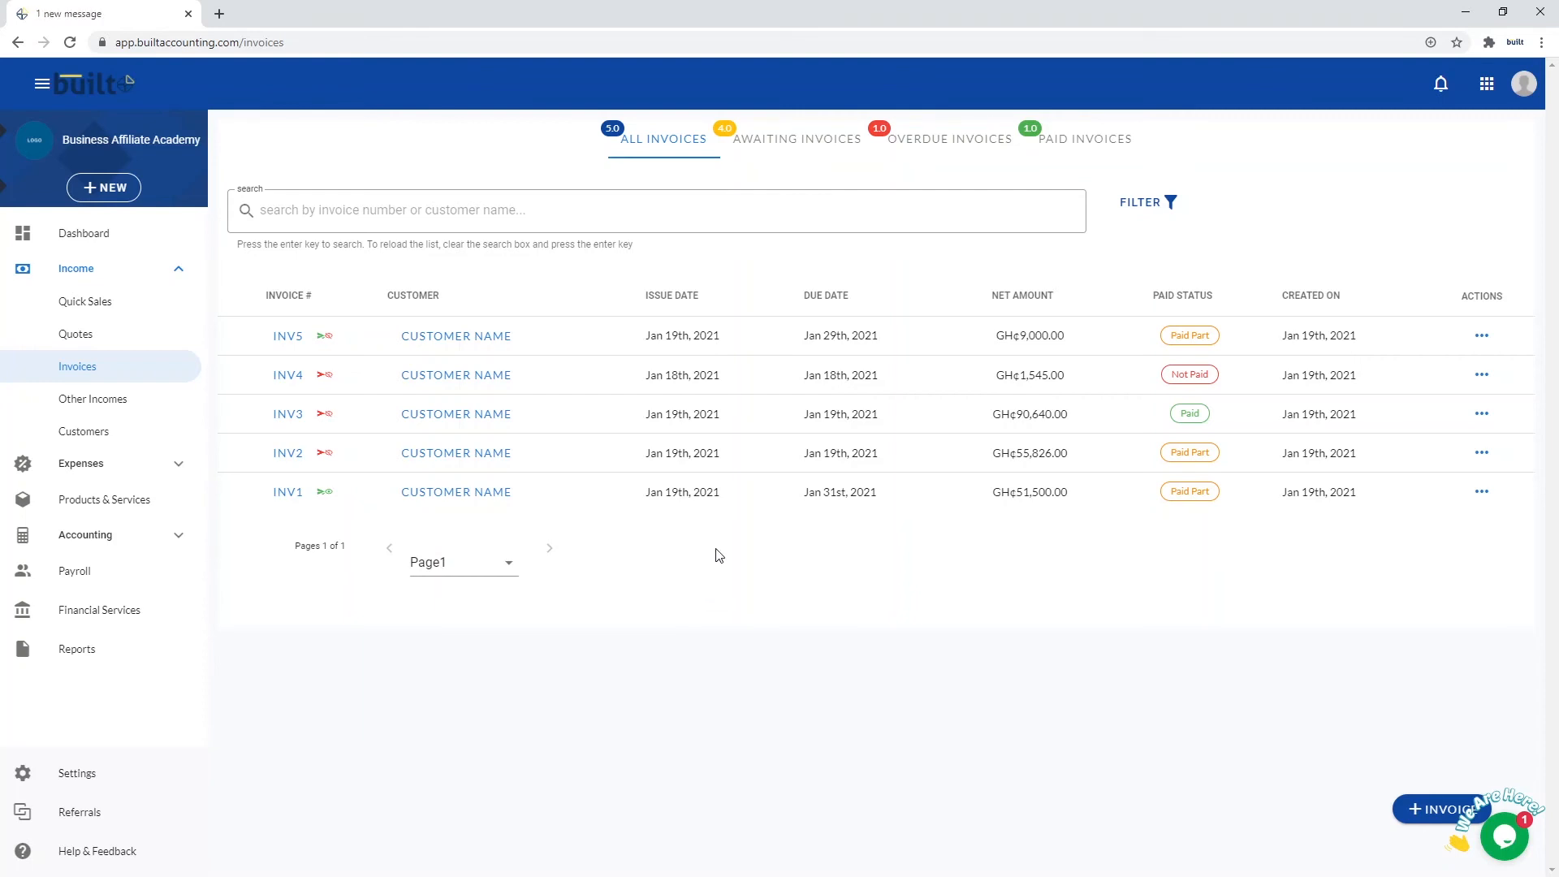
click(800, 149)
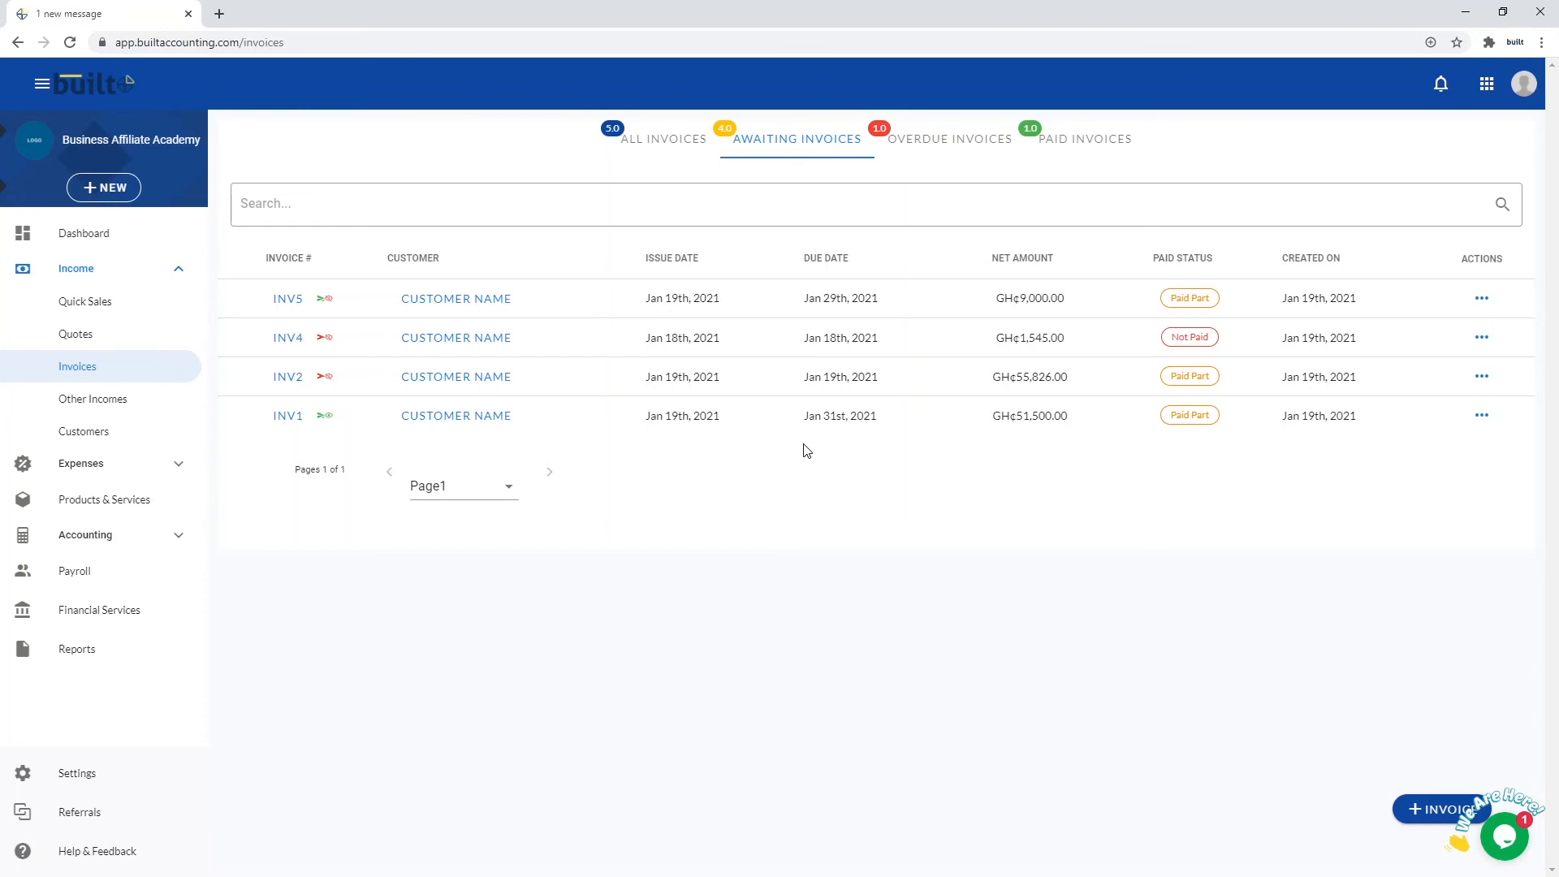
click(978, 153)
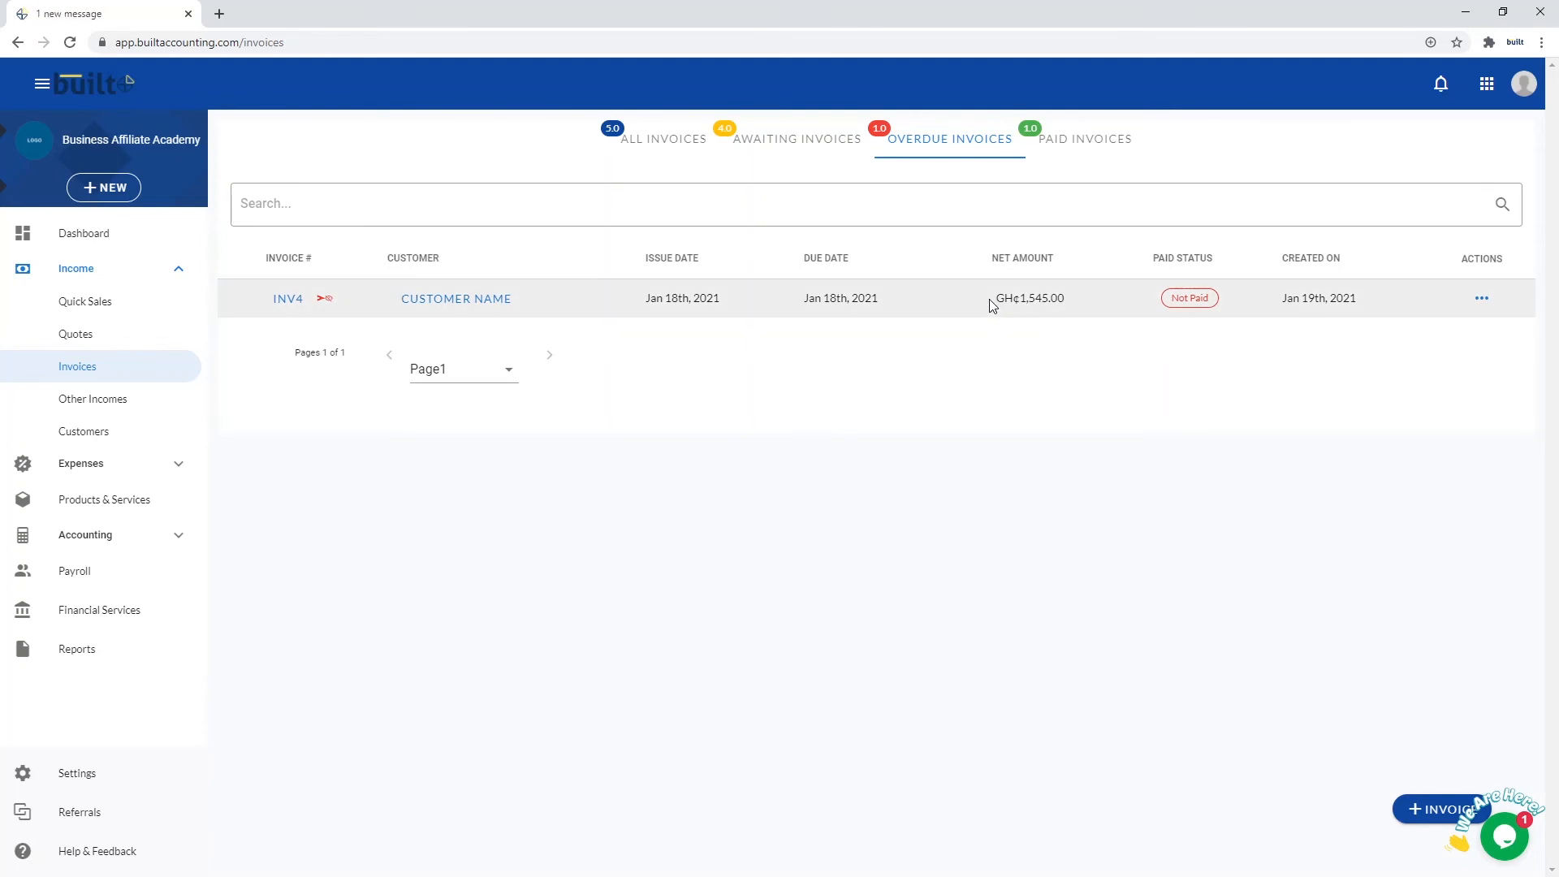
click(1106, 143)
click(663, 140)
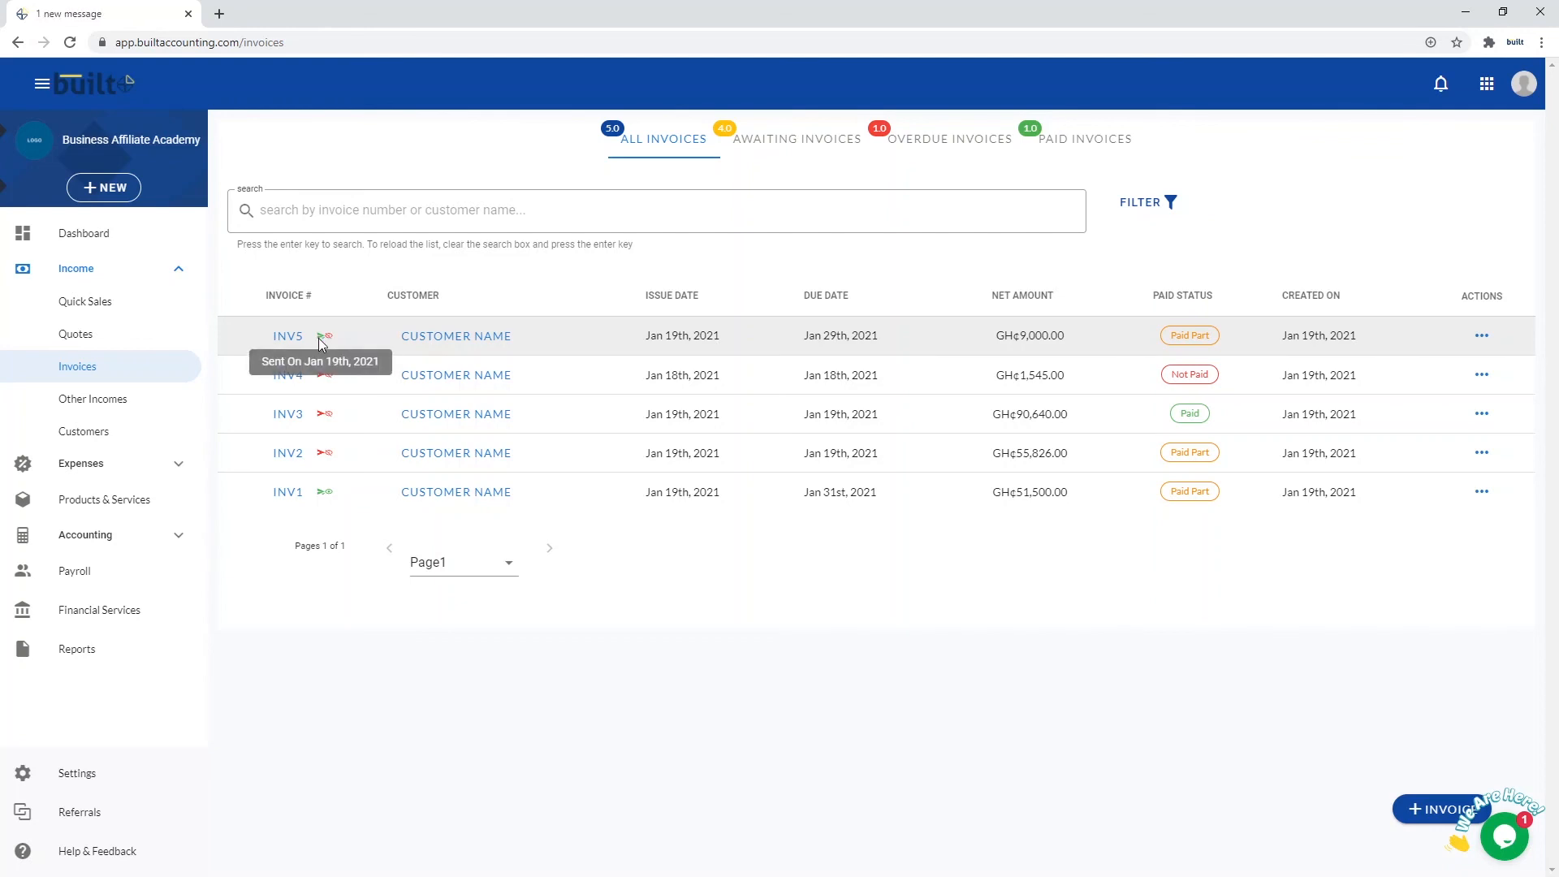
mouse_move(320, 339)
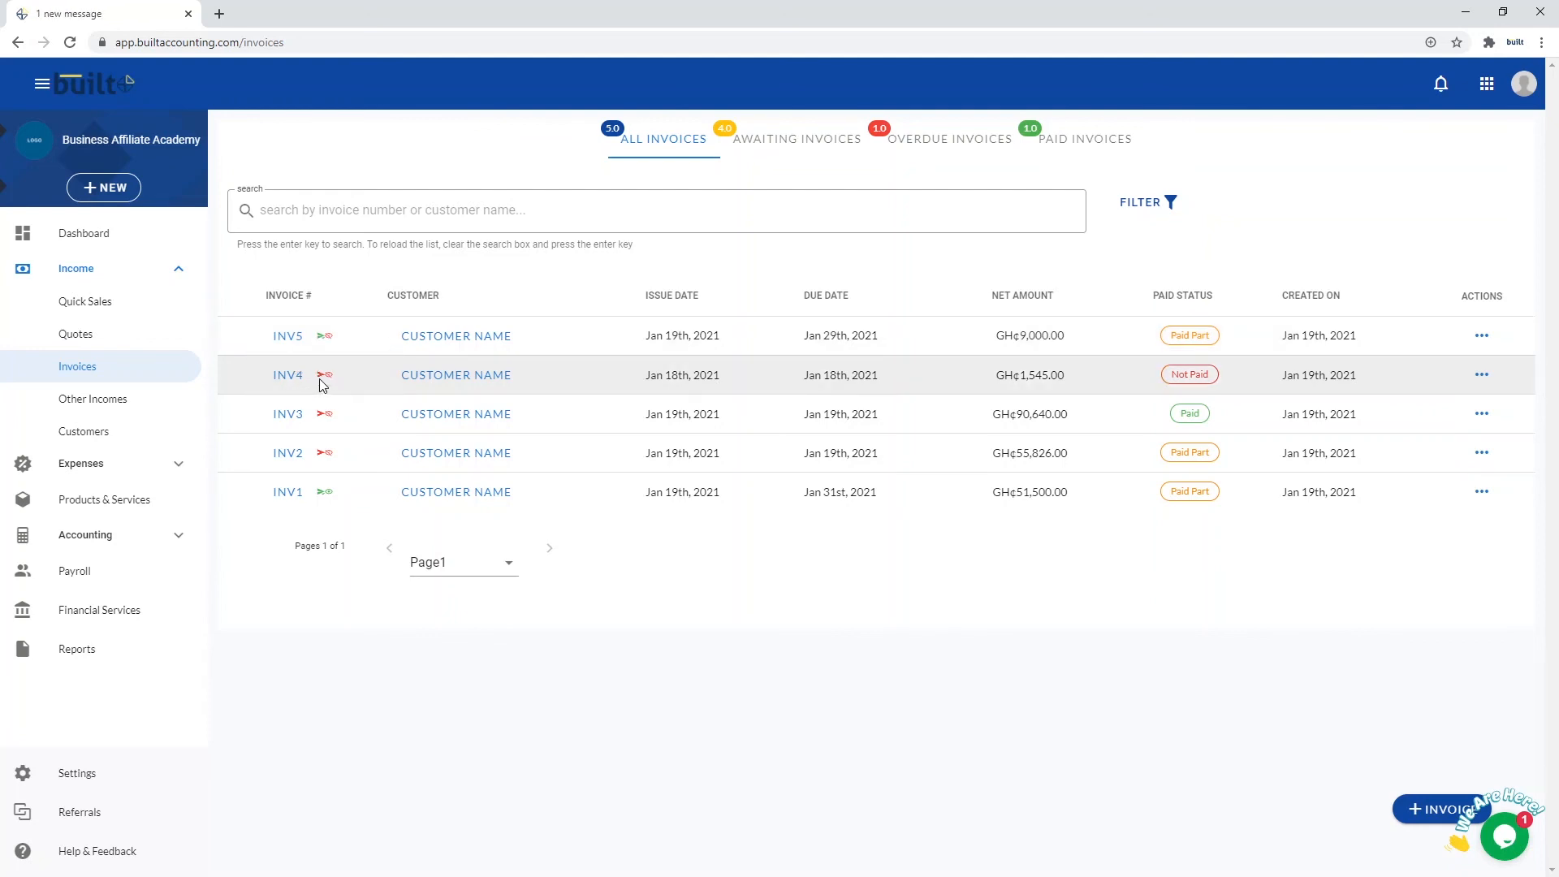
mouse_move(324, 380)
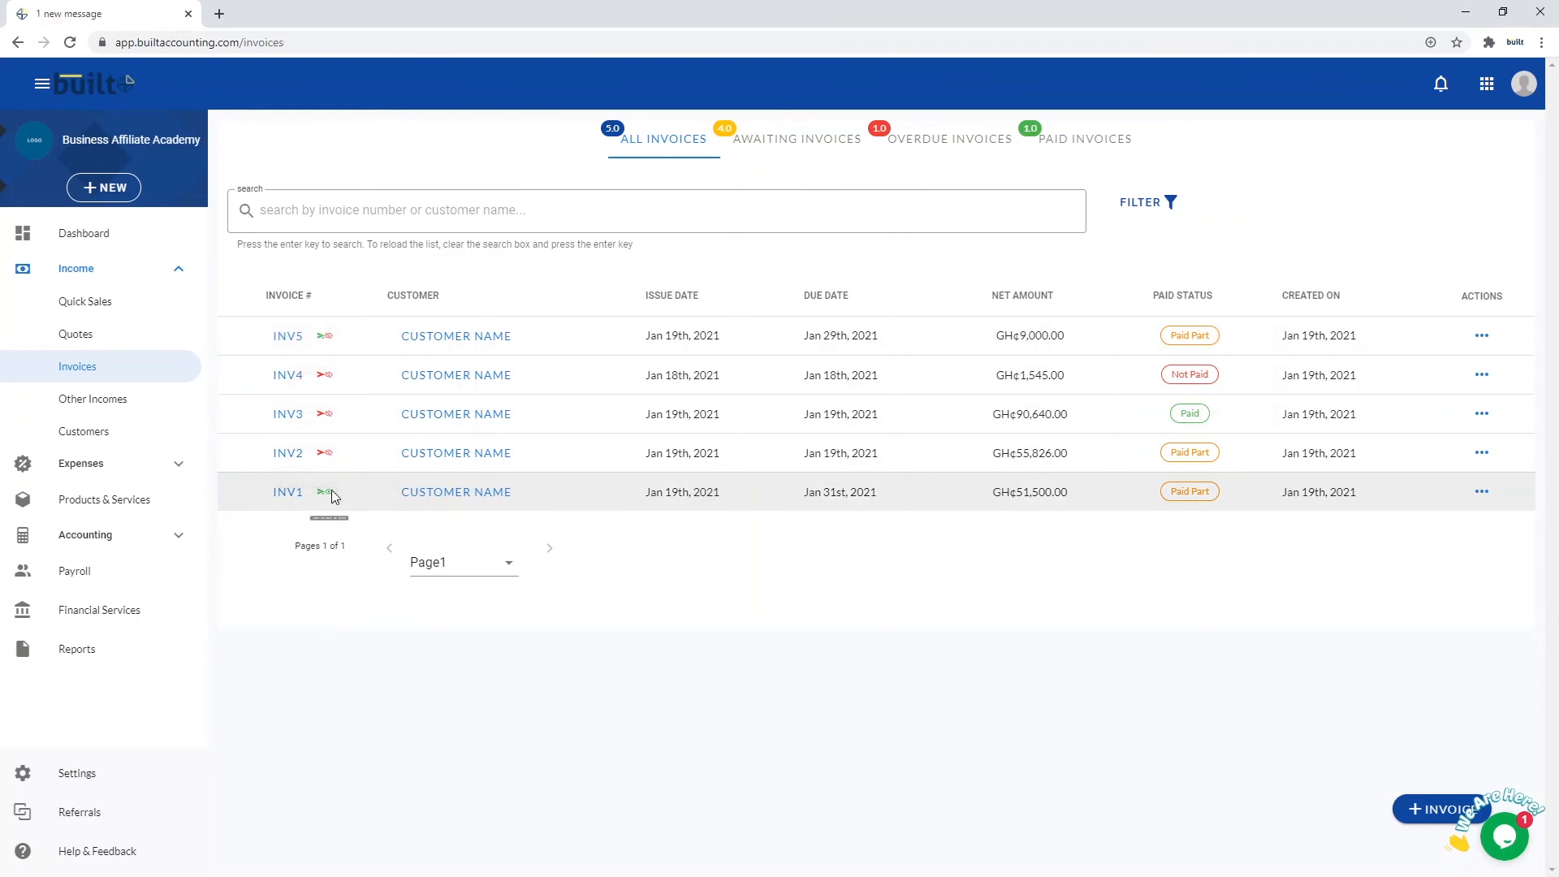
mouse_move(331, 499)
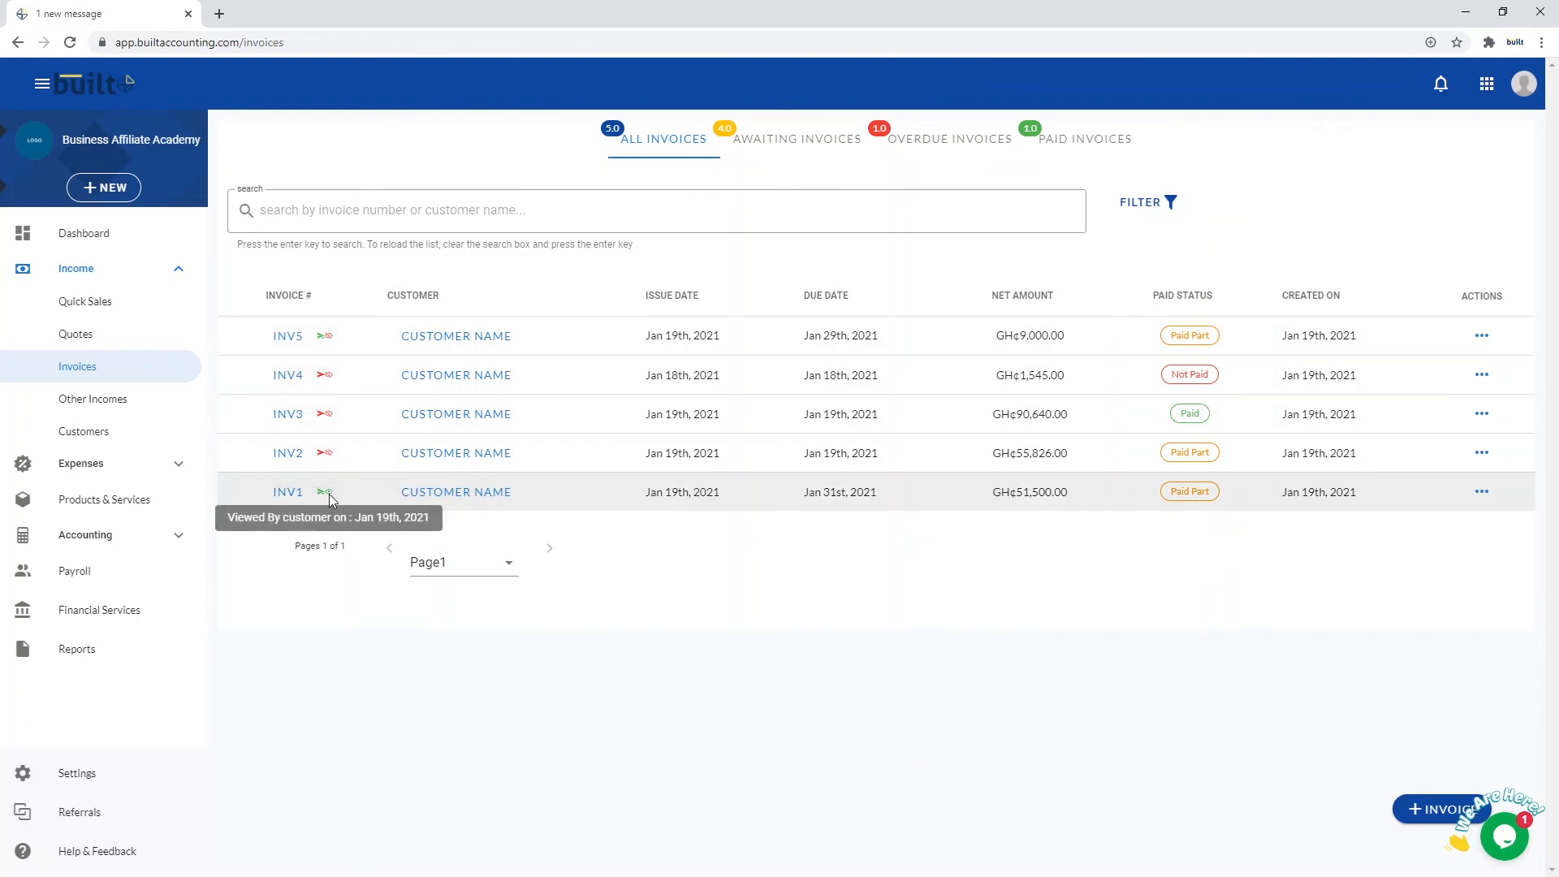